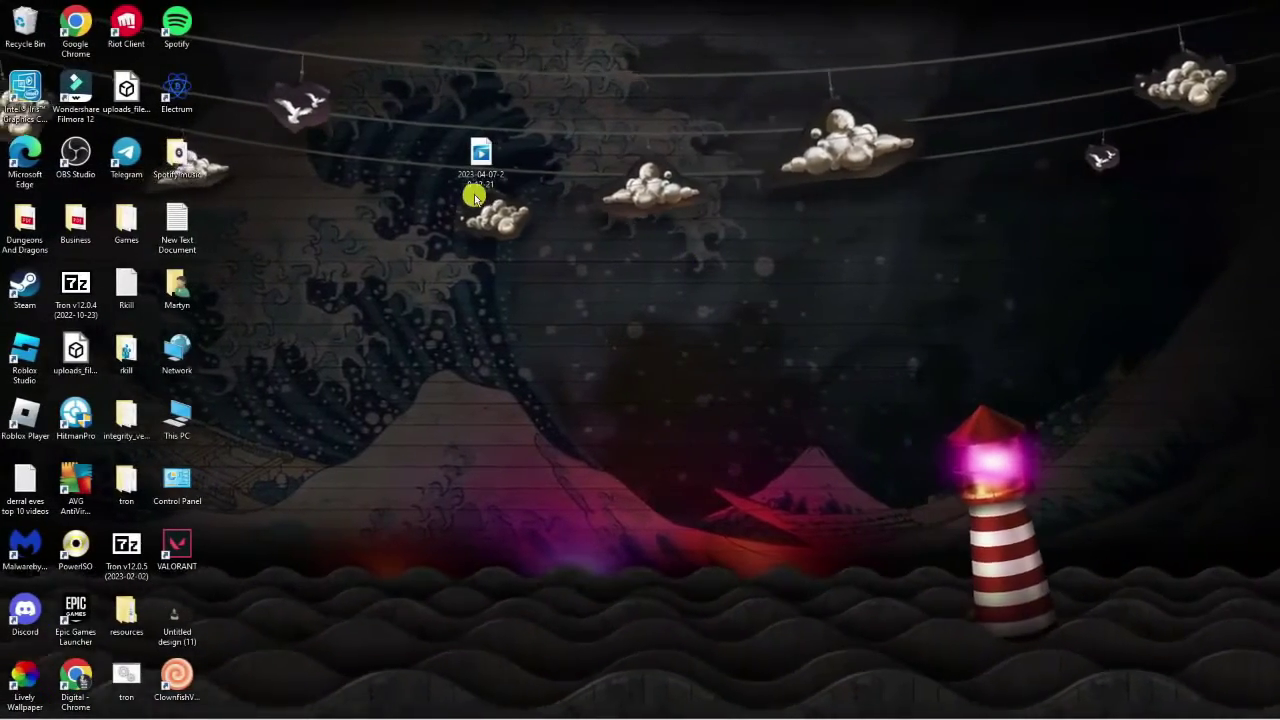
mouse_move(479, 160)
mouse_down()
mouse_move(457, 236)
mouse_move(495, 218)
mouse_move(495, 176)
mouse_up()
mouse_move(491, 171)
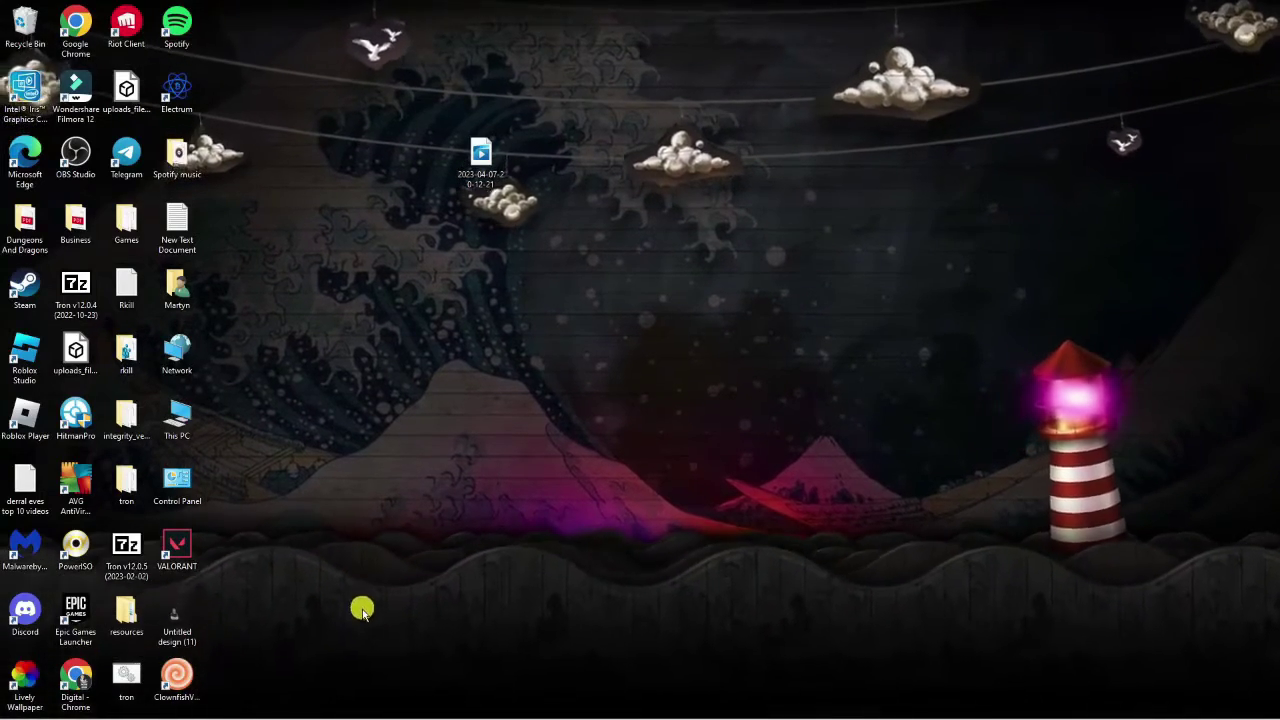
In Chrome, search Google for "vlc" and download the Windows installer from the official VideoLAN site
mouse_move(355, 716)
click(310, 705)
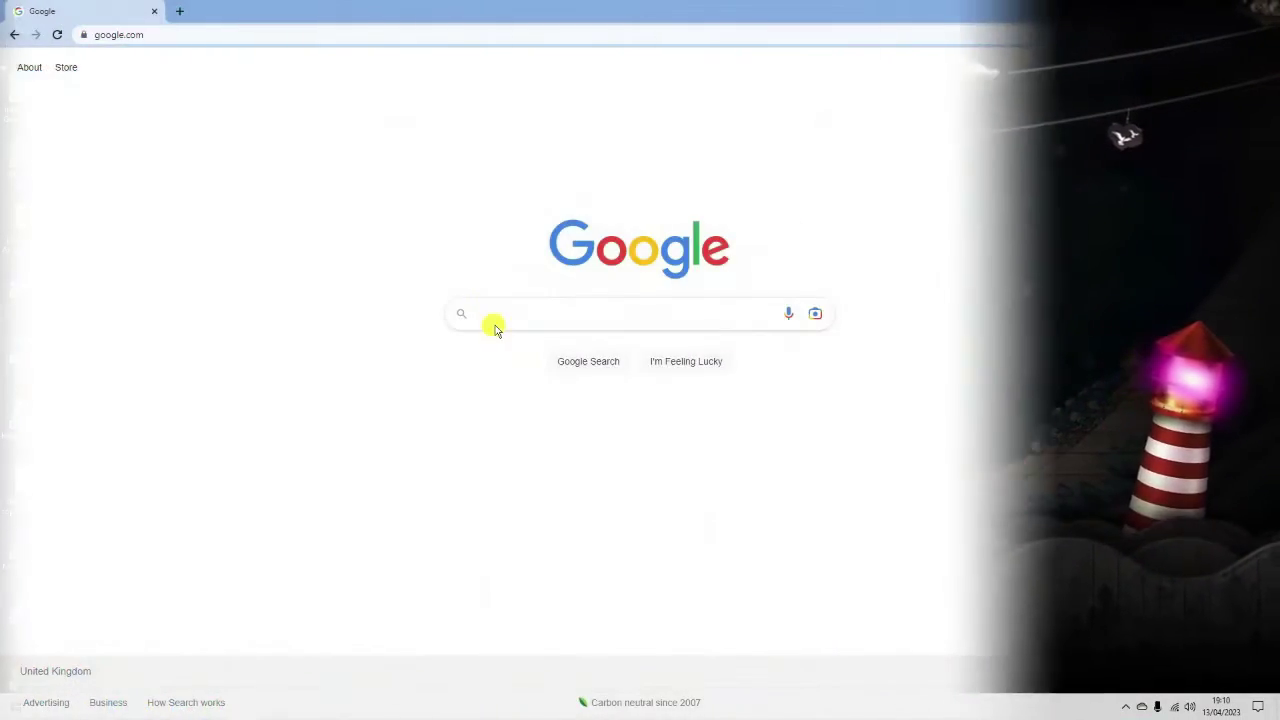
click(492, 316)
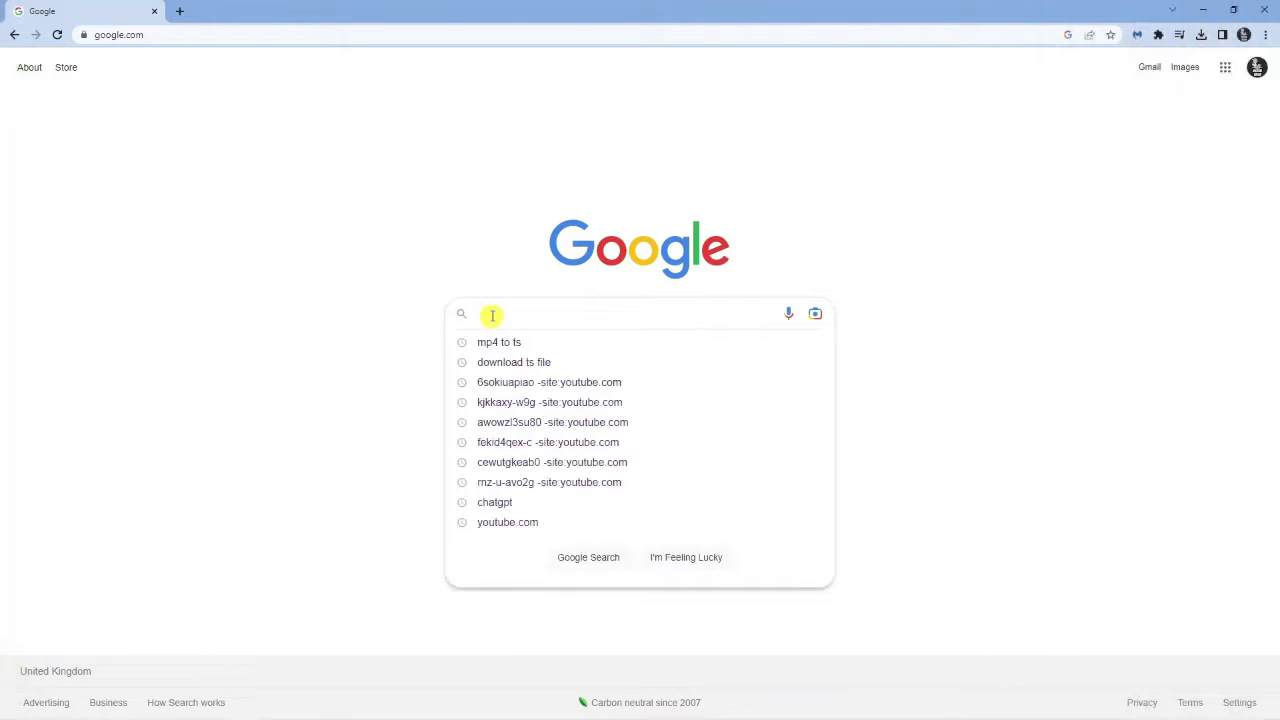
text(vlc)
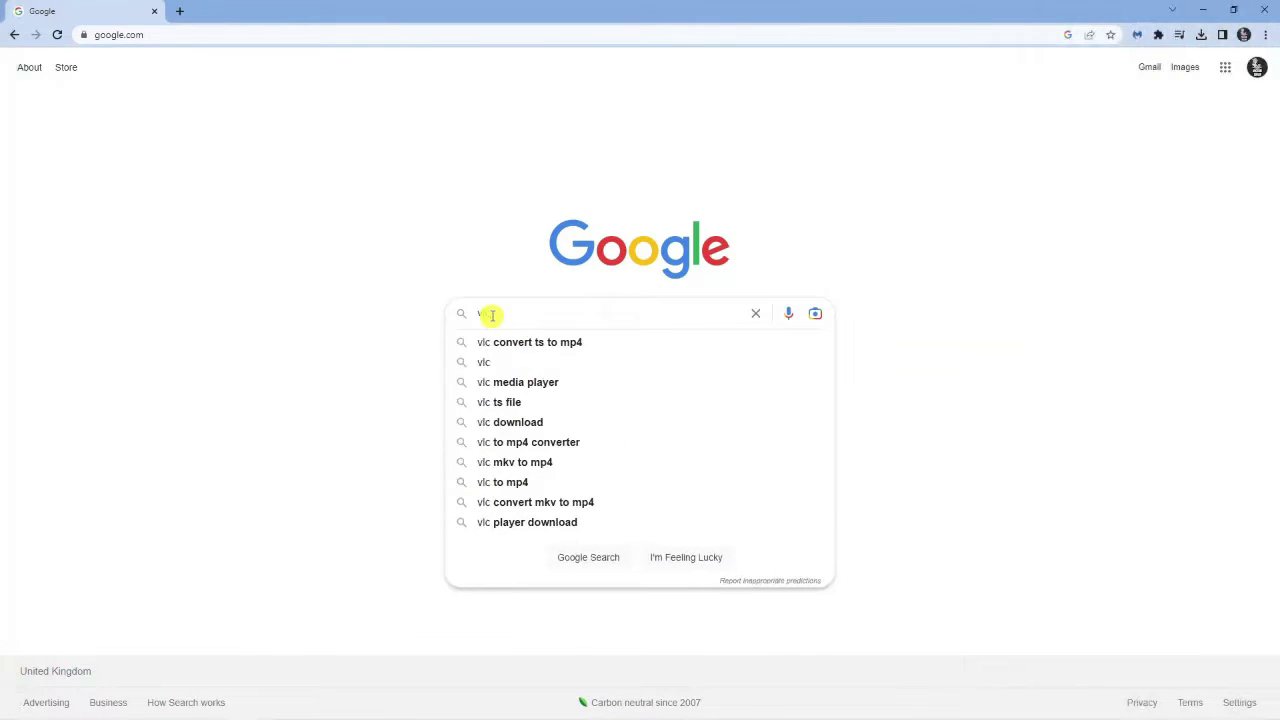
key(Return)
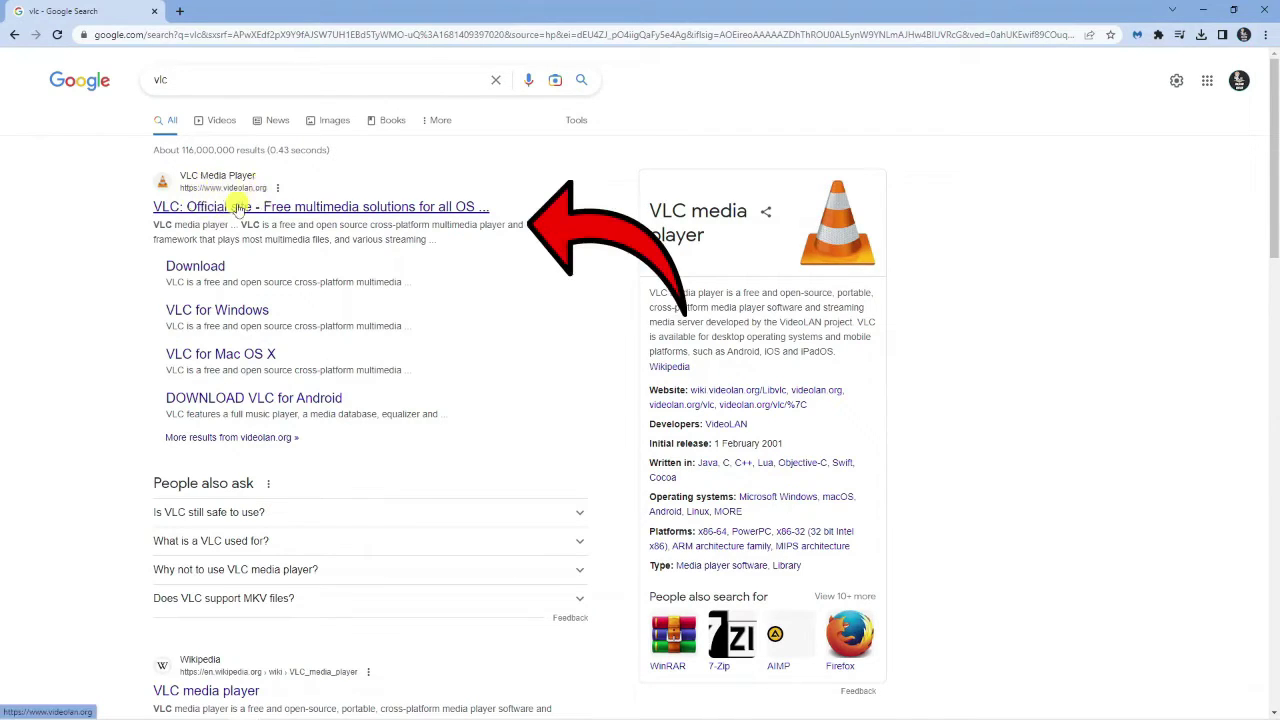
click(238, 207)
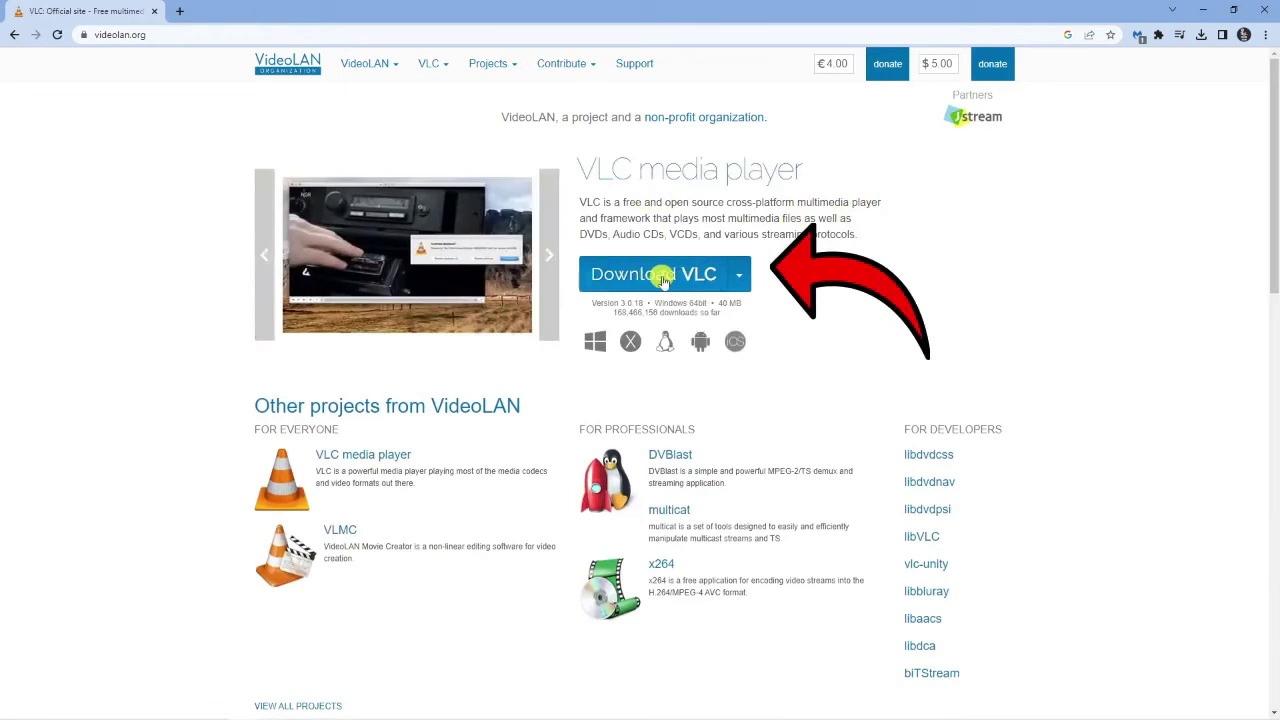
click(662, 280)
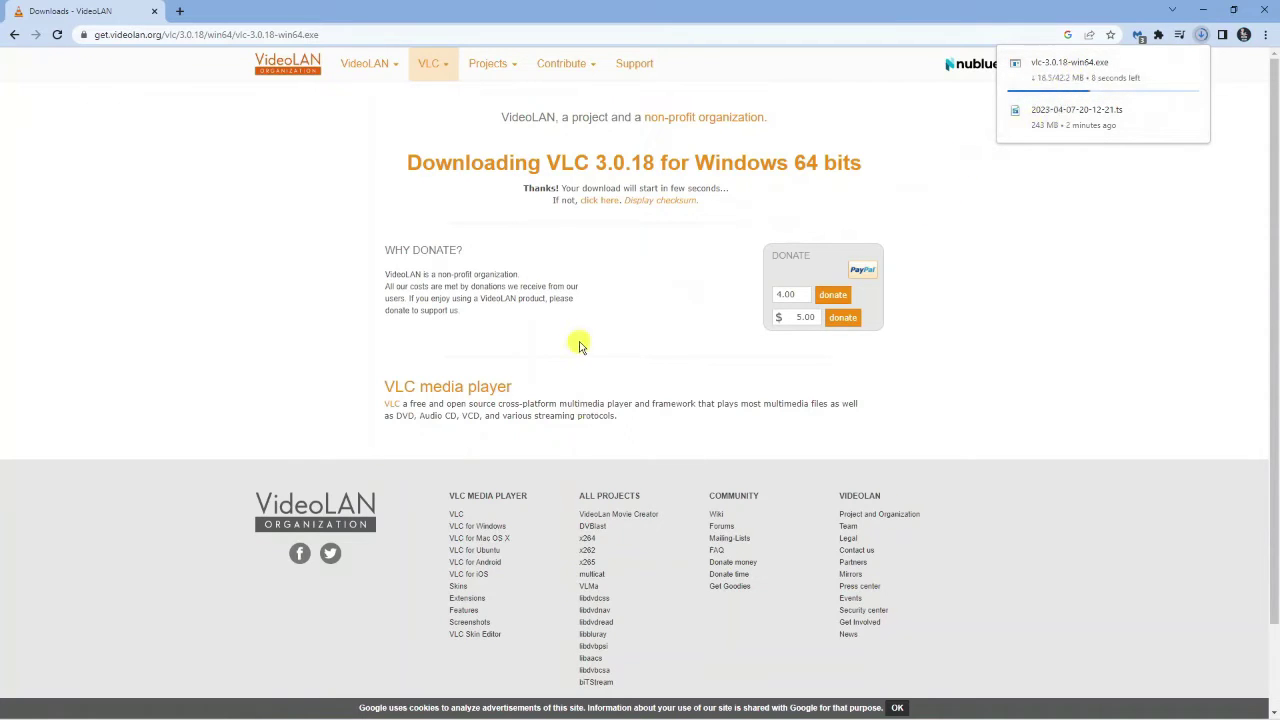
Search Windows for the Downloads folder
mouse_move(128, 712)
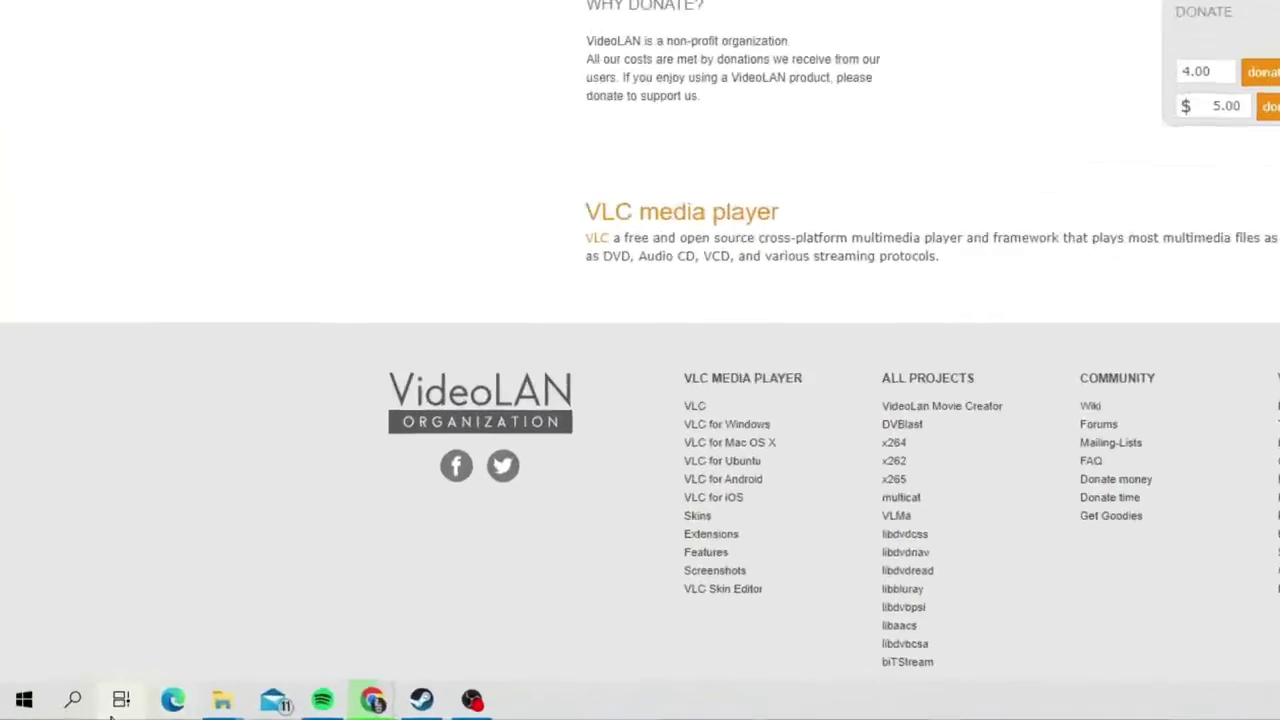
click(48, 707)
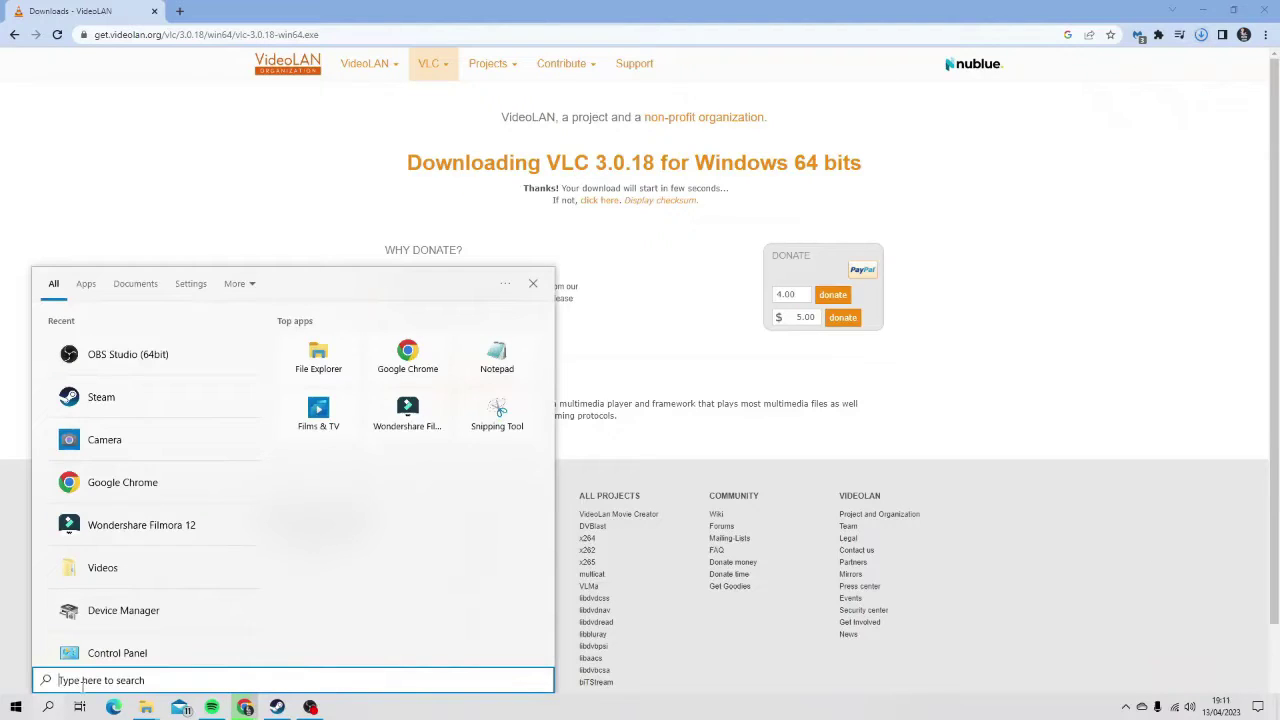
text(downl)
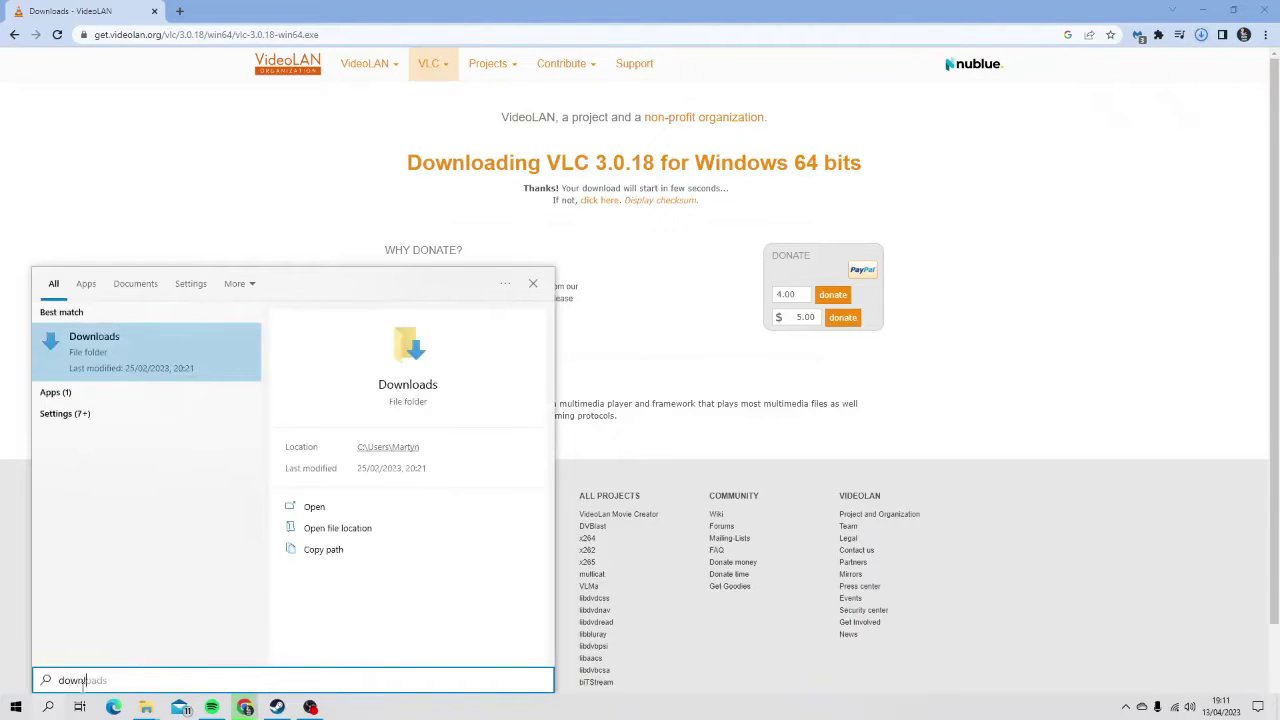
text(oads)
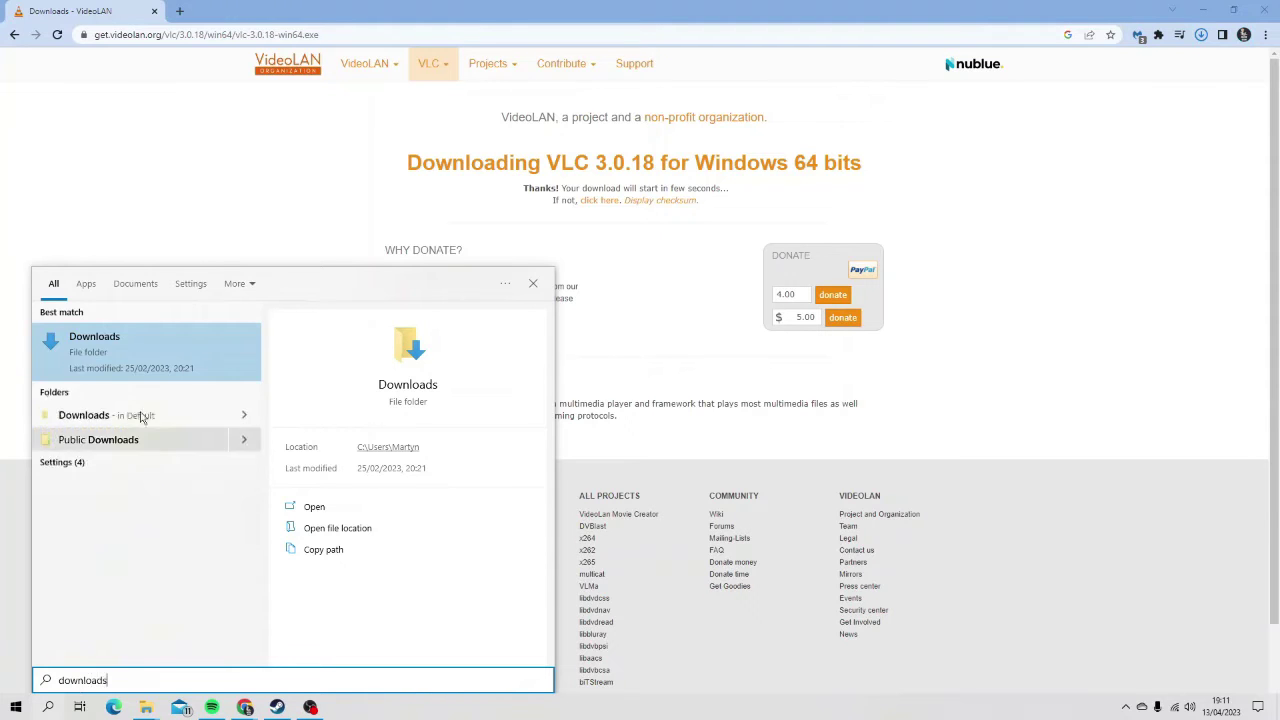
Run the downloaded vlc-3.0.18-win64.exe installer in English, accept the licence and install VLC with the default components
click(1201, 34)
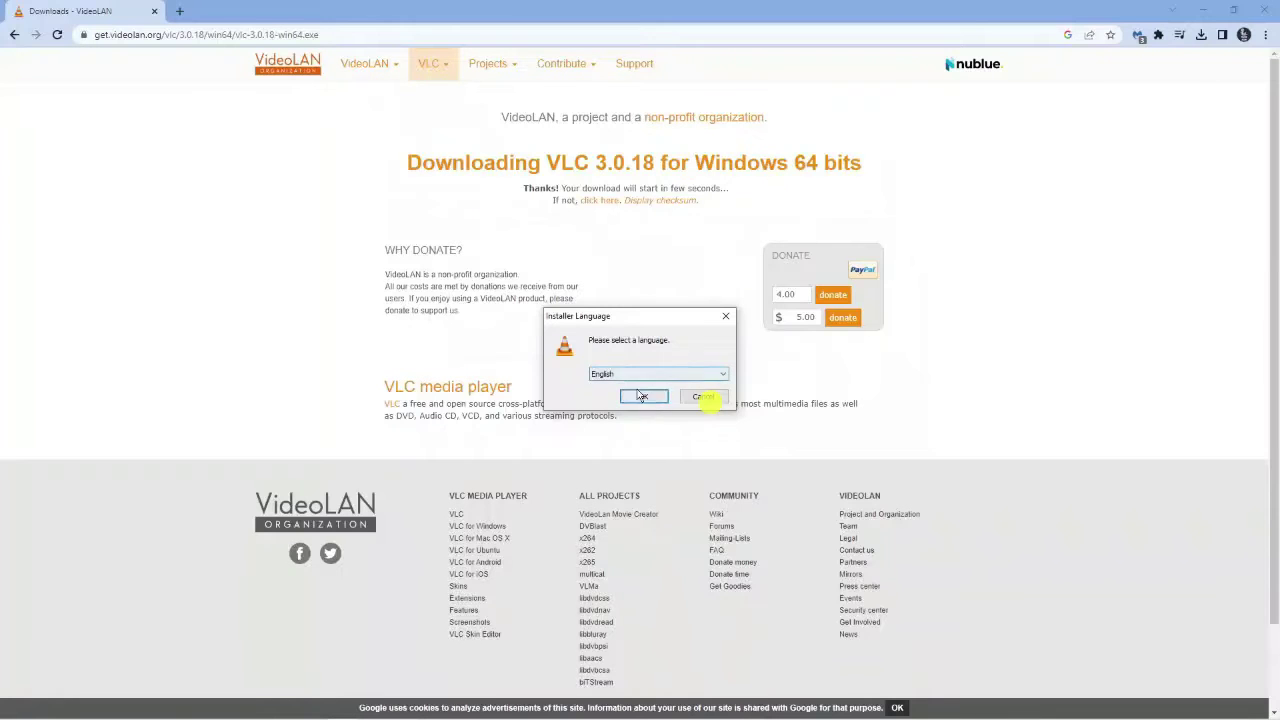
click(645, 398)
click(713, 473)
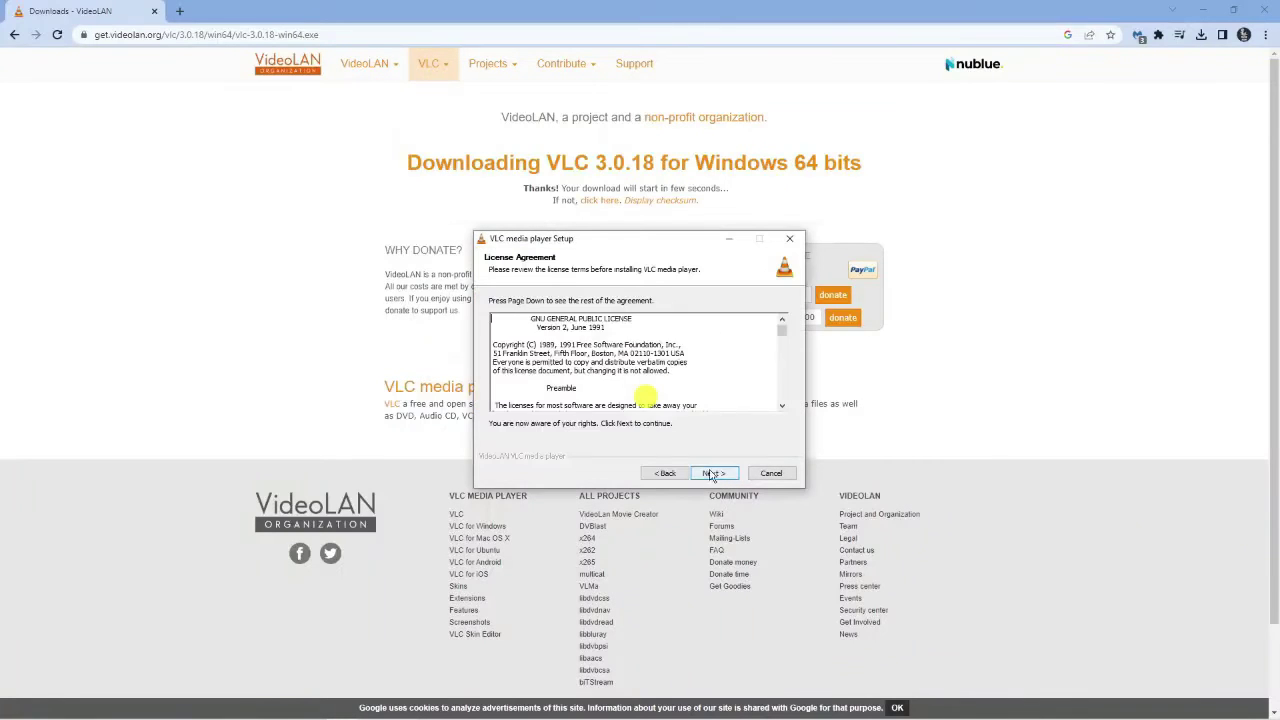
click(713, 472)
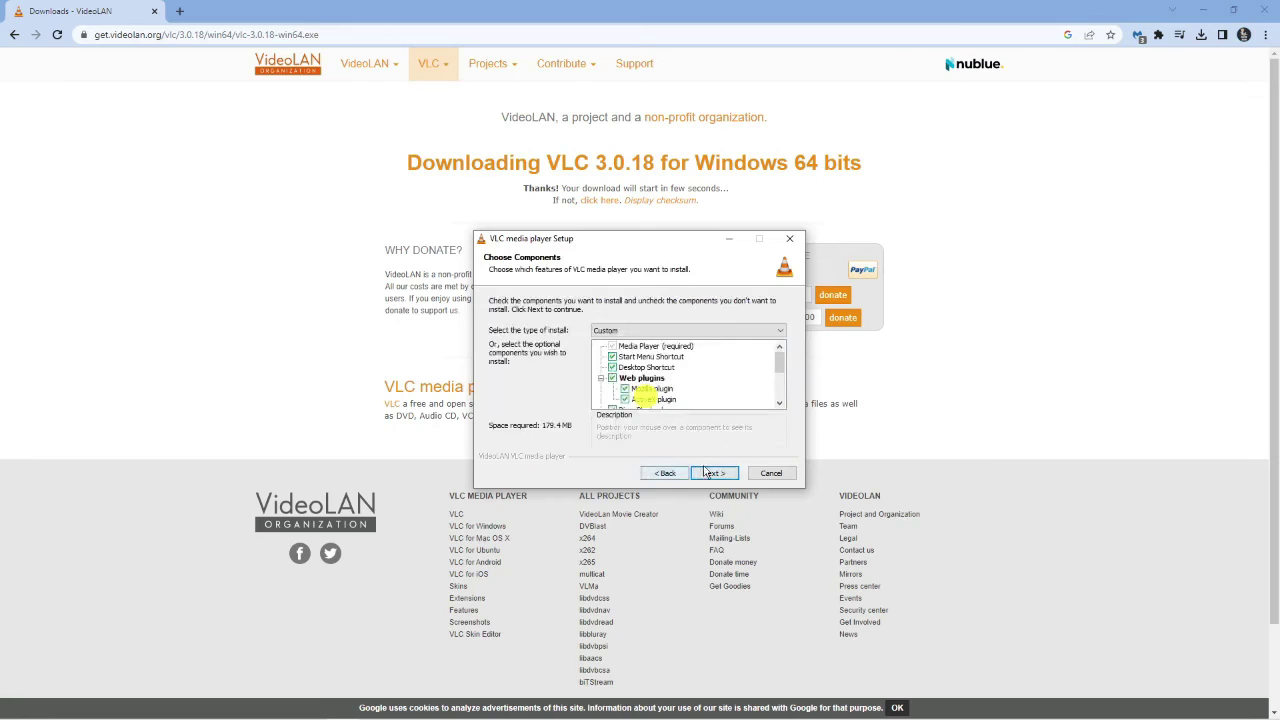
click(707, 472)
click(727, 474)
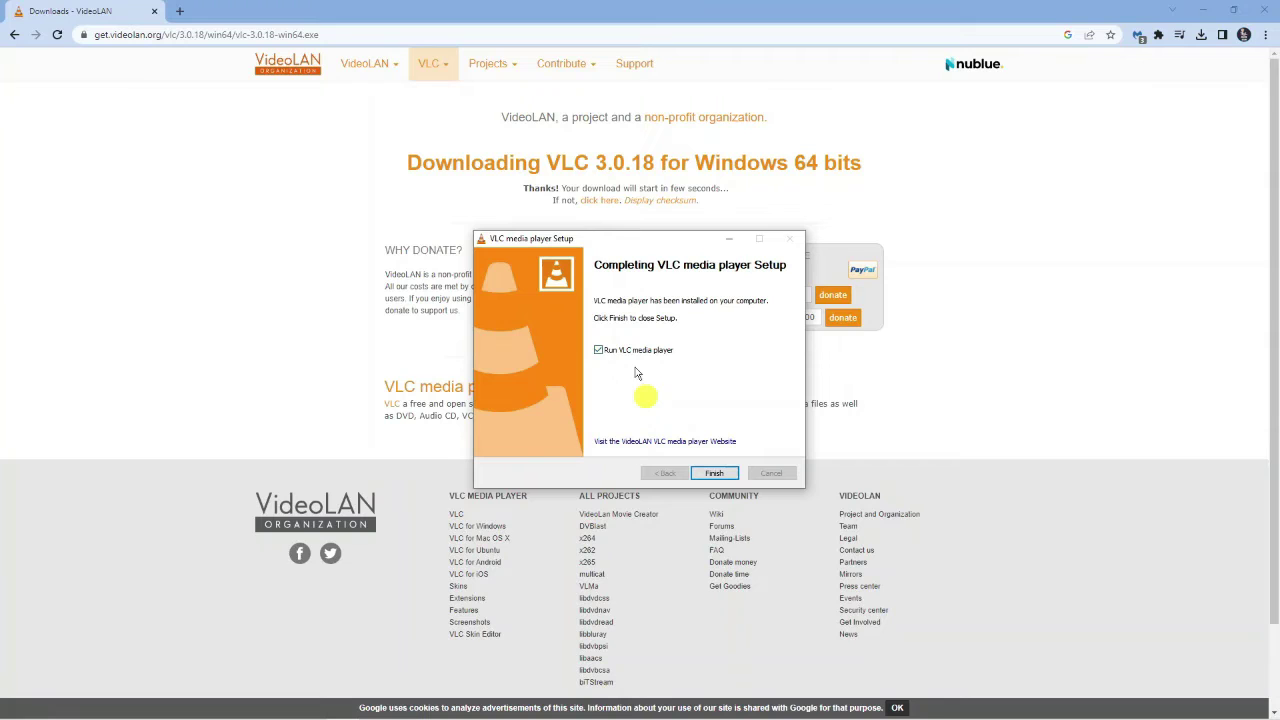
Finish the setup with Run VLC media player enabled and accept the privacy and network access policy with its default options
click(714, 473)
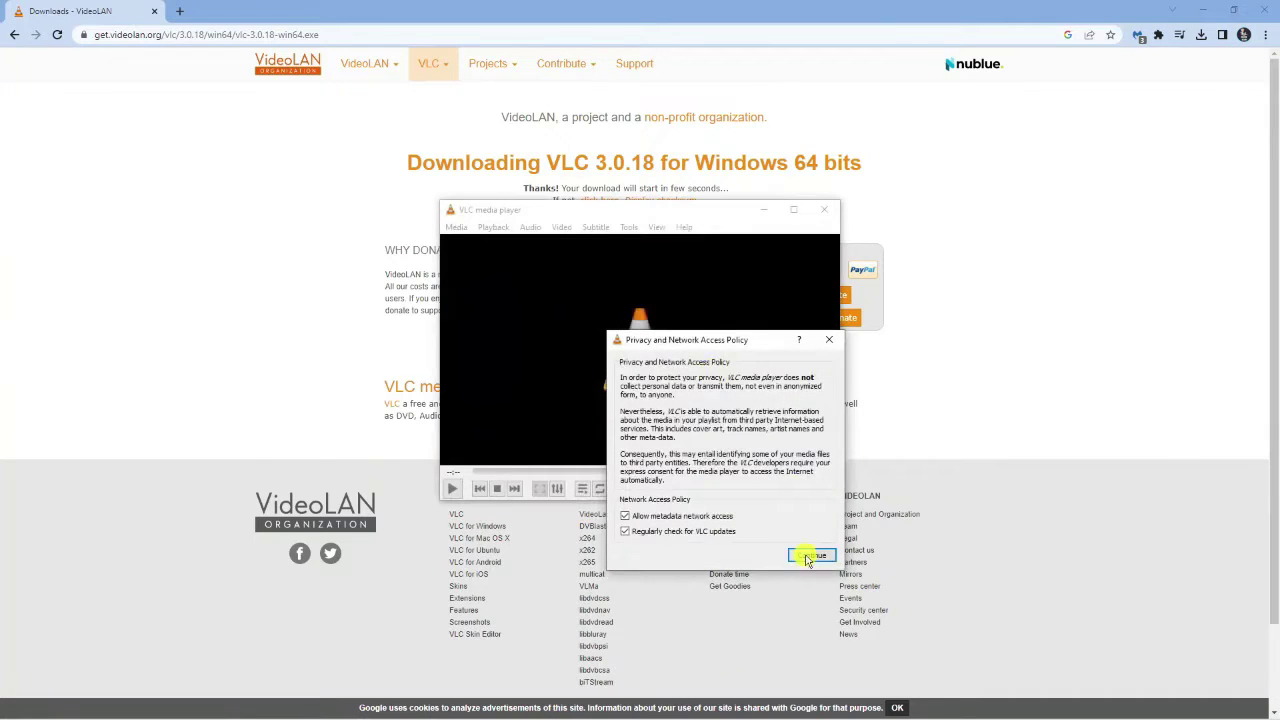
click(811, 557)
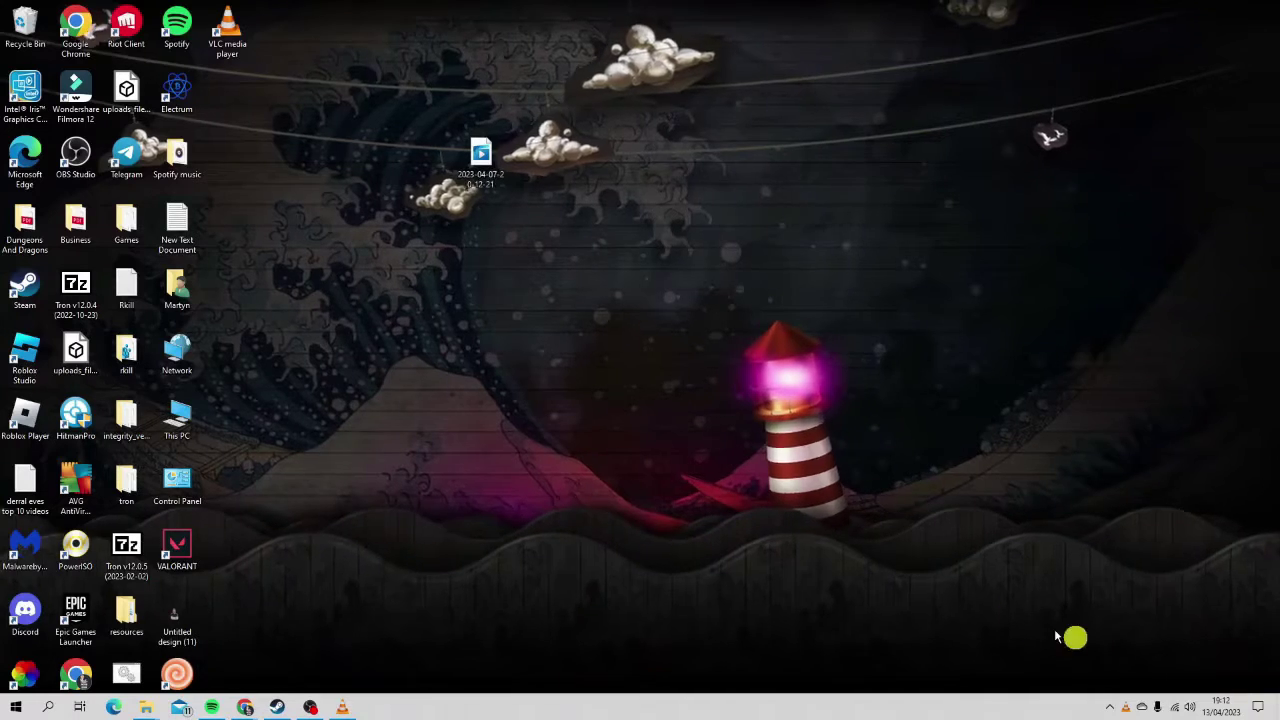
Hide the desktop icons
right_click(543, 372)
mouse_move(600, 383)
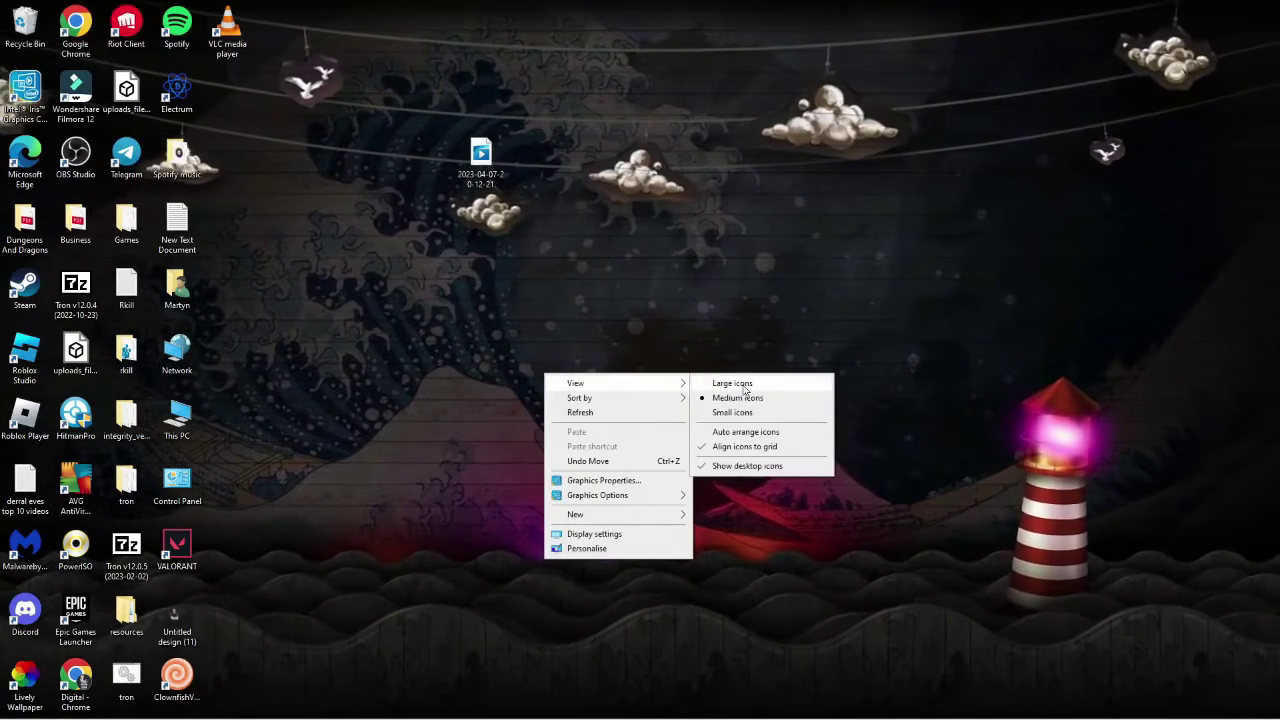
click(745, 466)
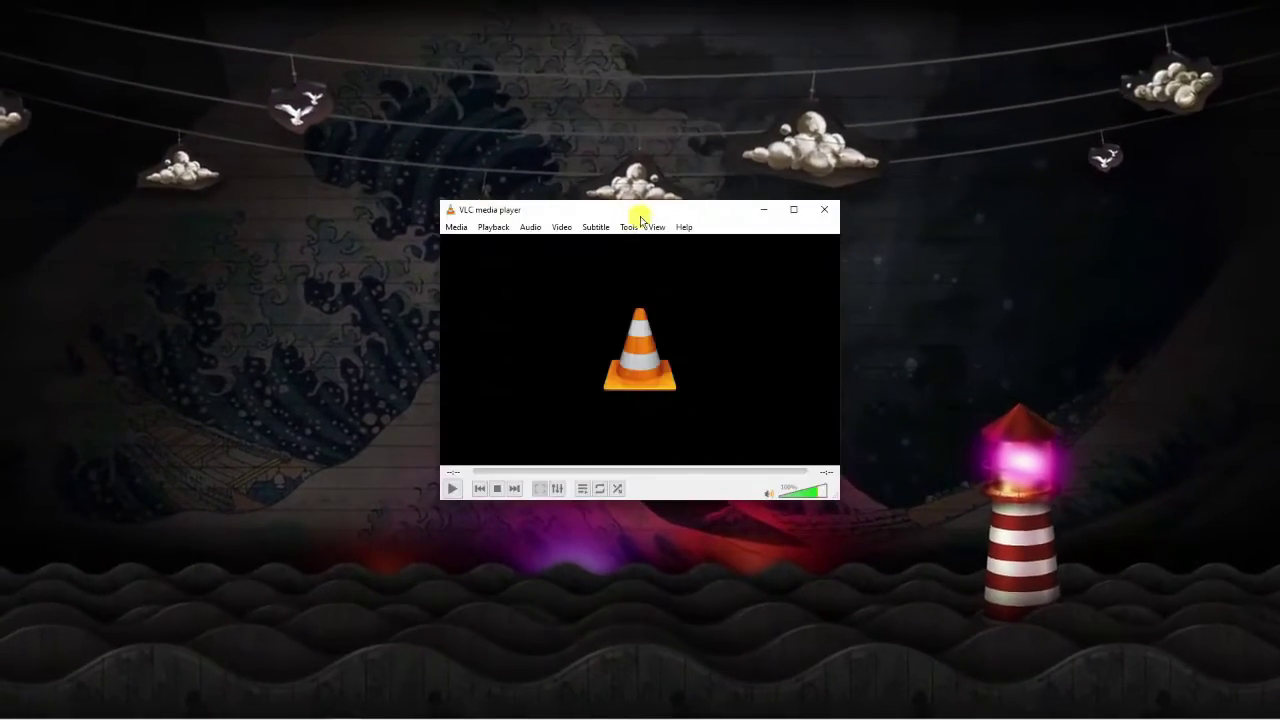
drag(640, 216, 603, 234)
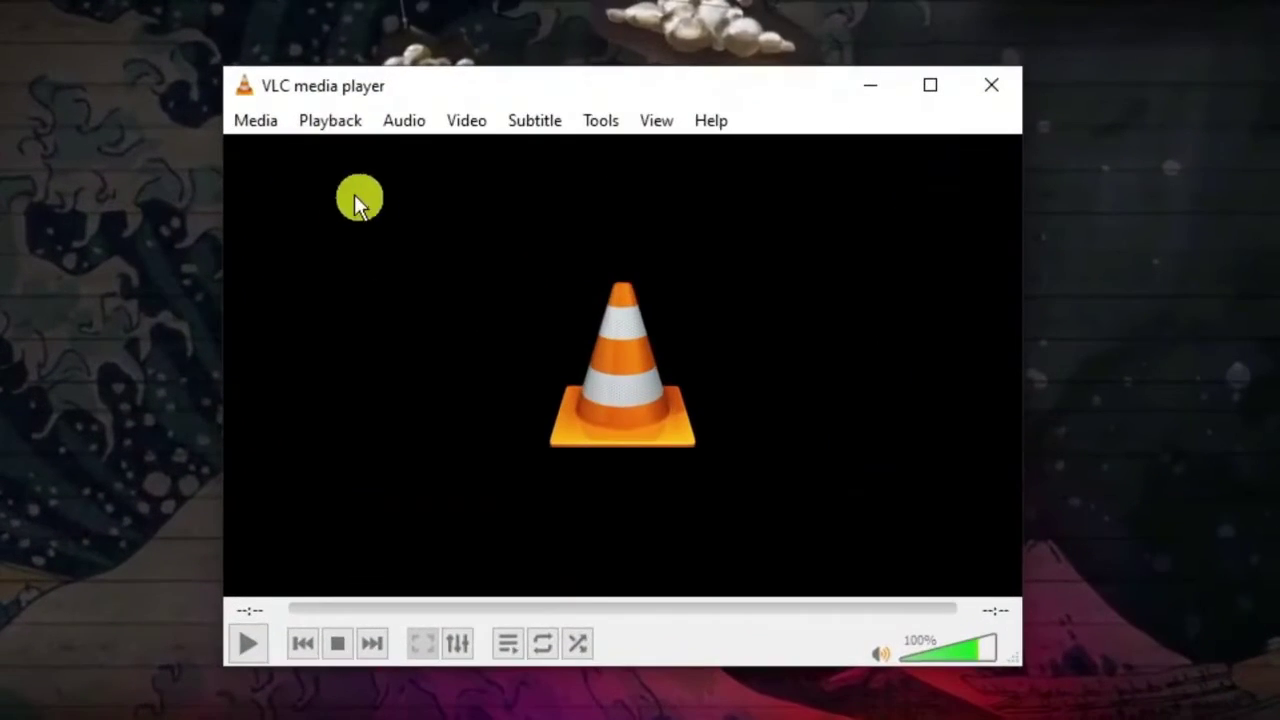
click(264, 121)
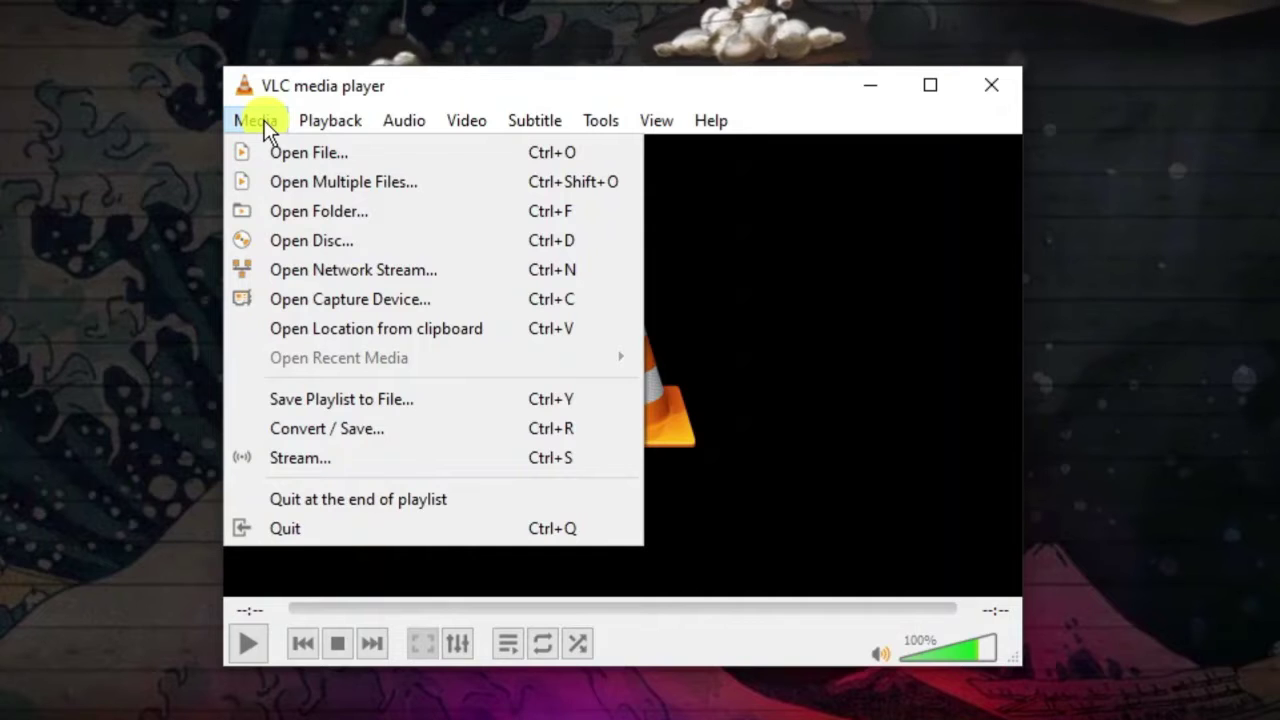
click(331, 153)
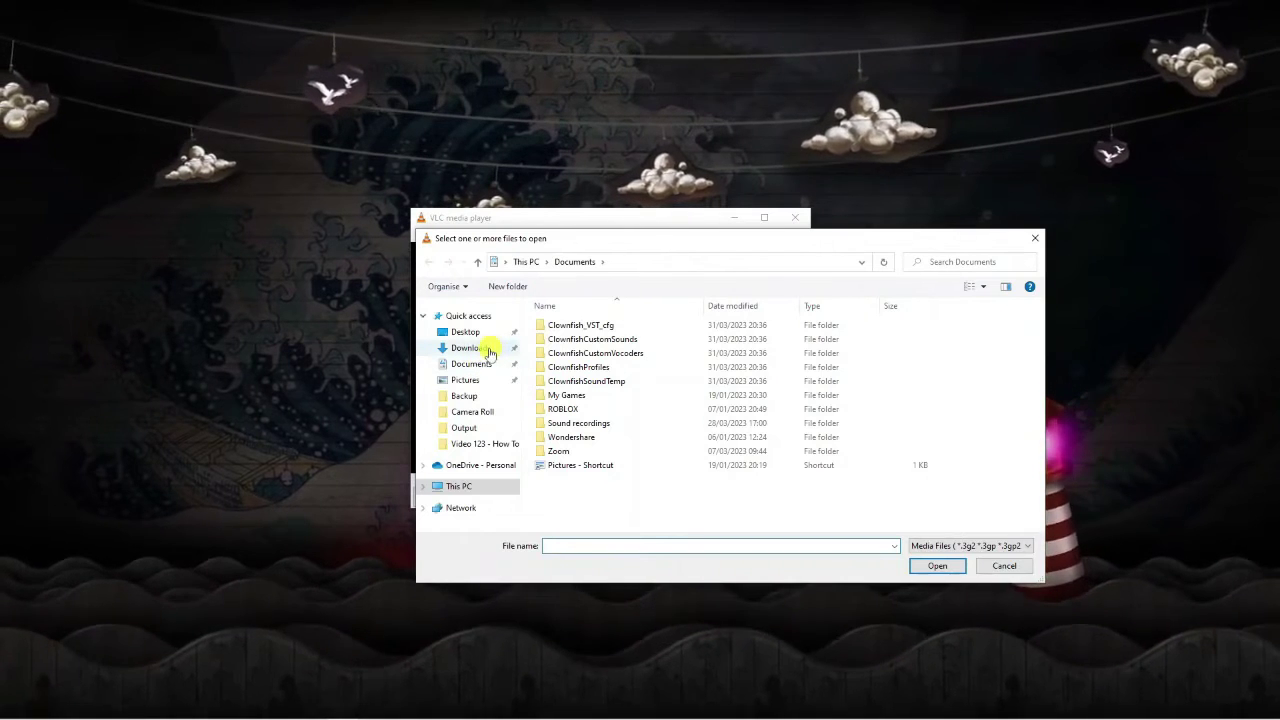
click(486, 334)
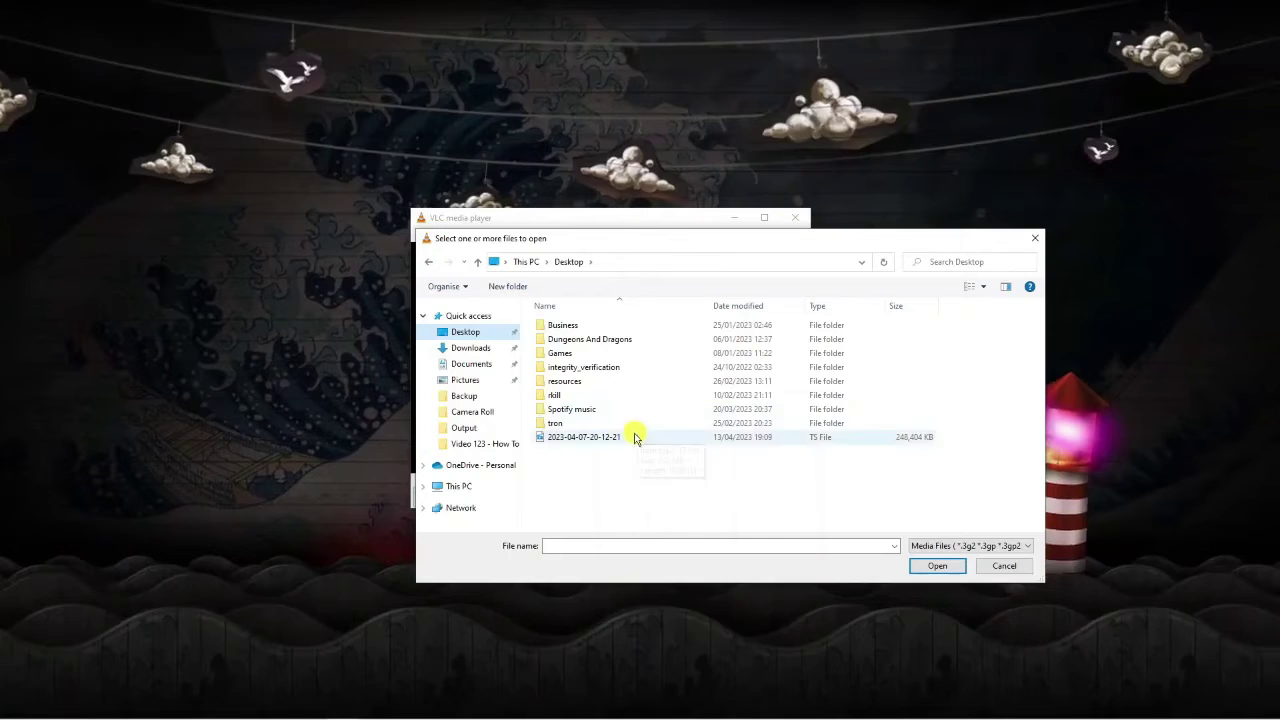
click(640, 437)
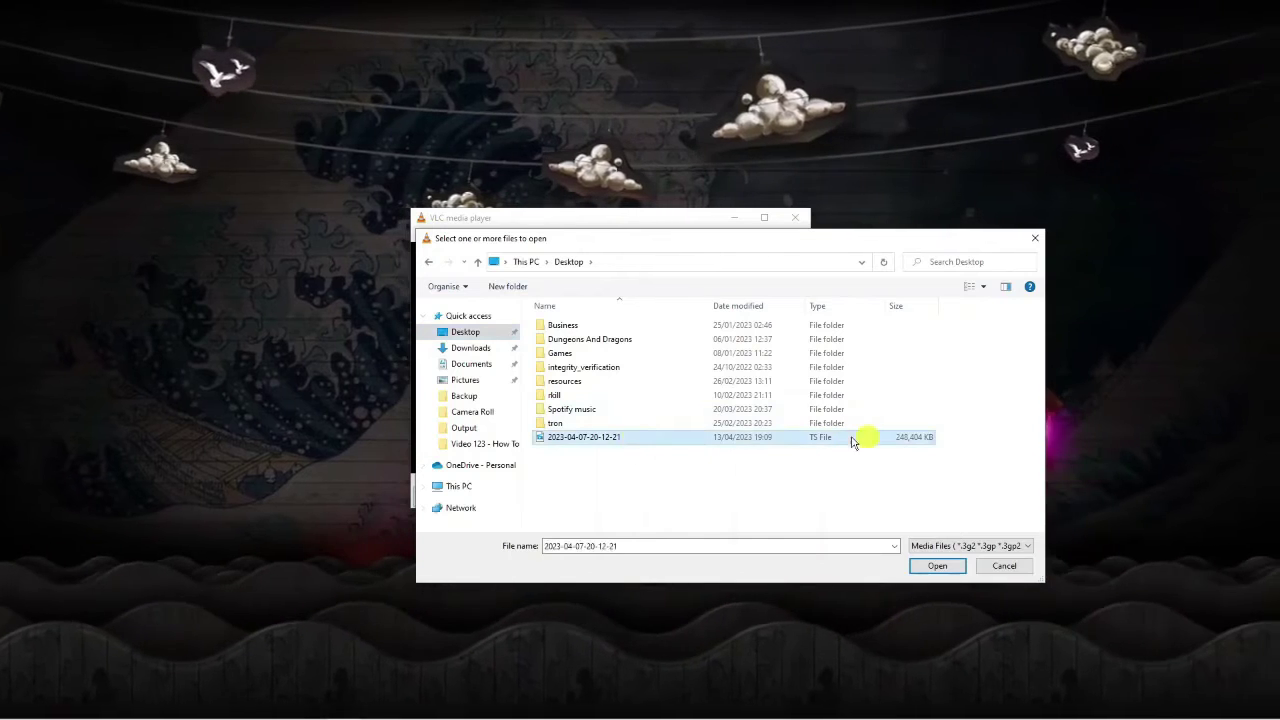
double_click(677, 437)
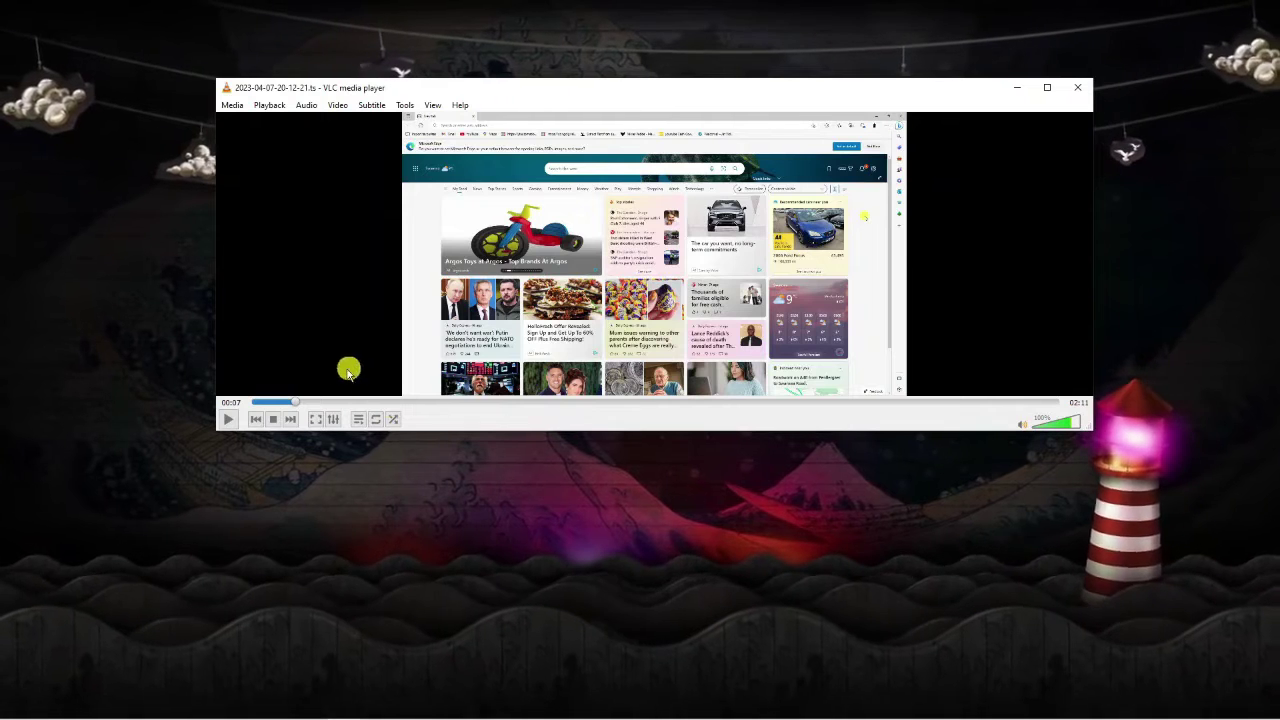
click(240, 421)
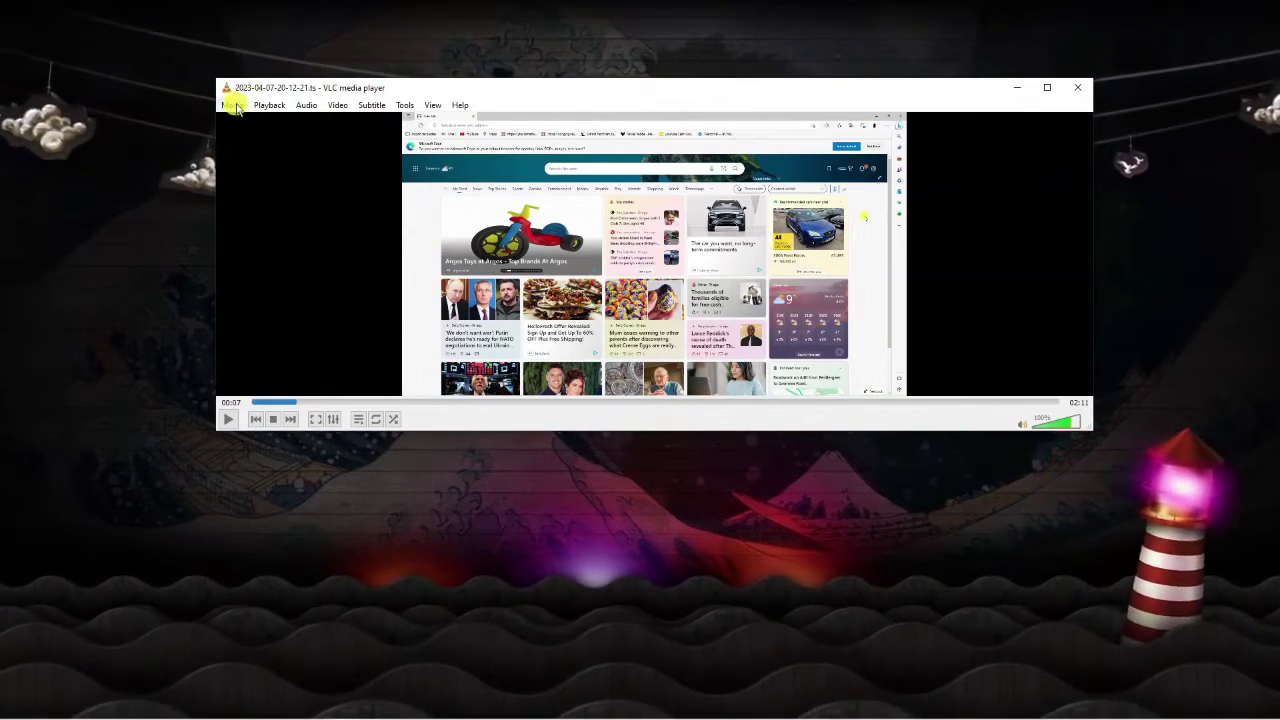
click(233, 105)
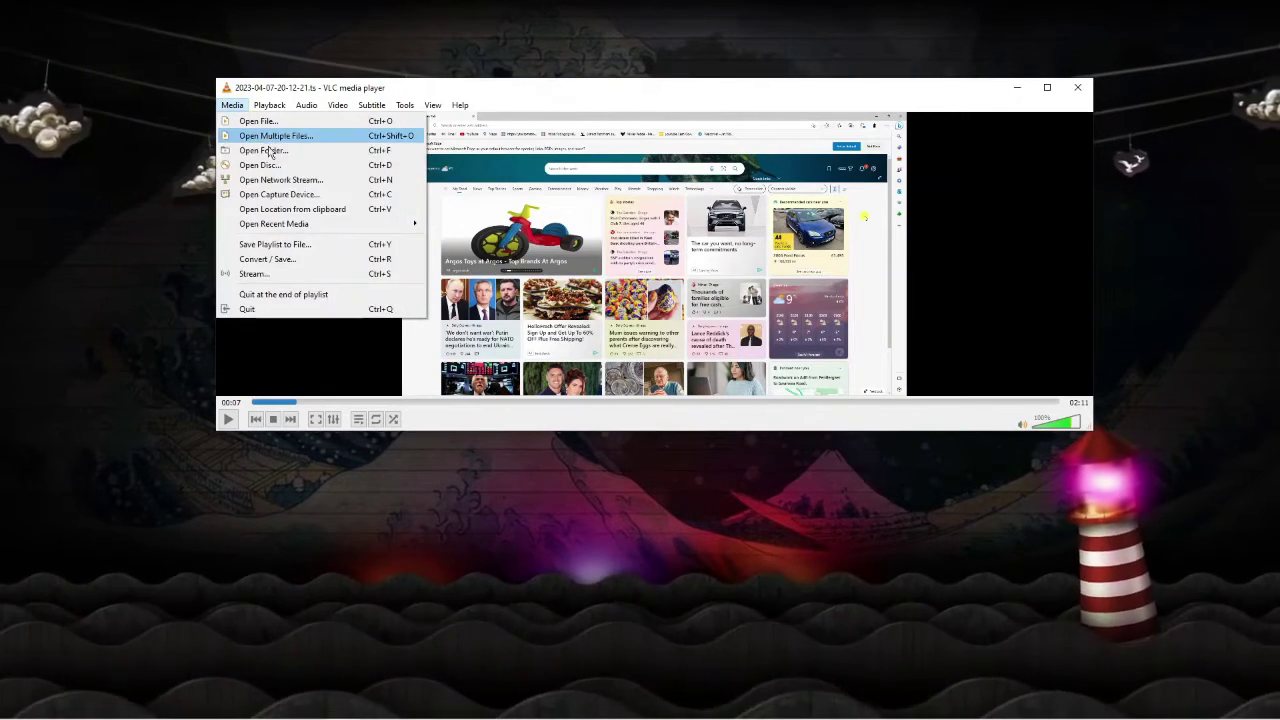
click(383, 261)
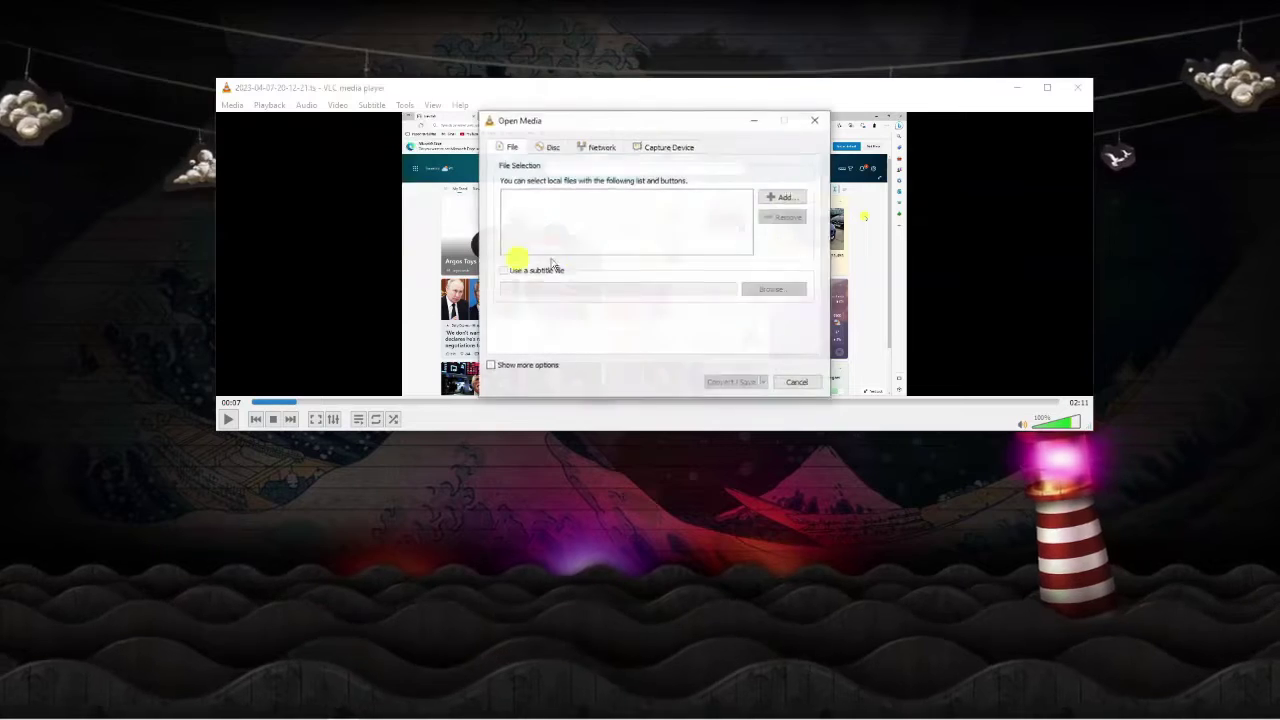
drag(604, 127, 550, 147)
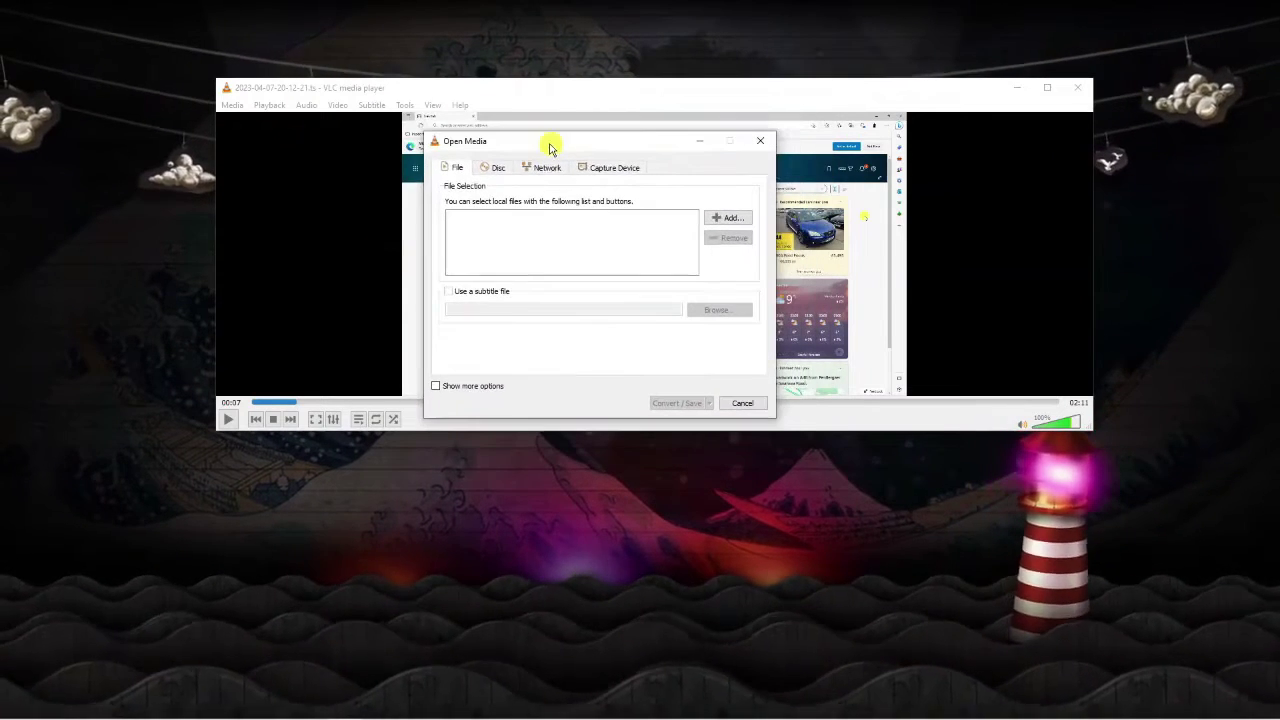
click(729, 214)
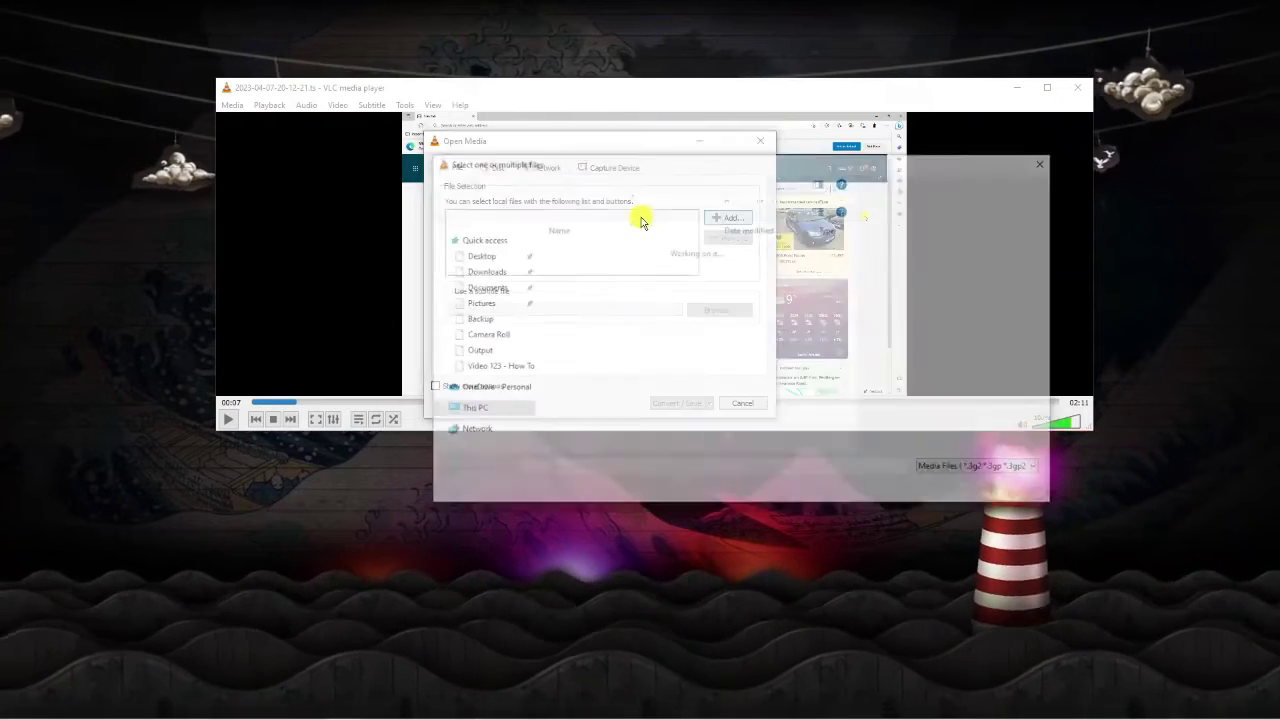
double_click(620, 360)
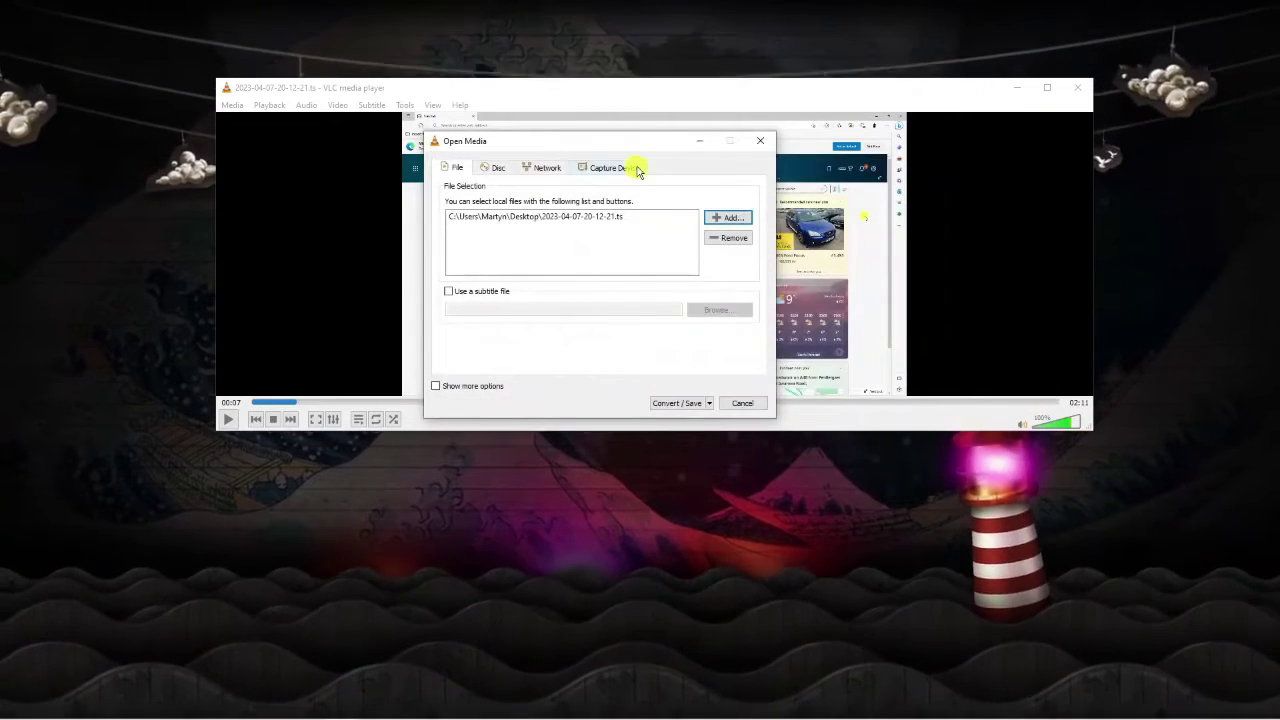
click(684, 405)
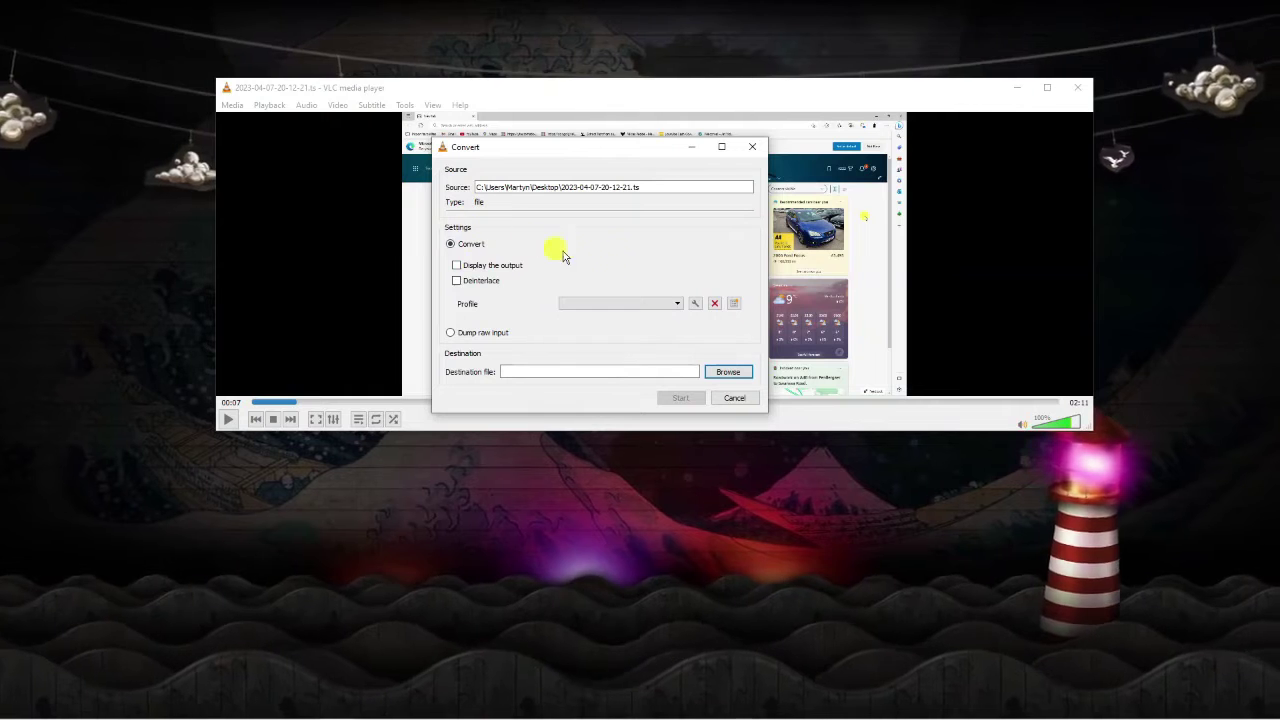
Choose Video - H.264 + MP3 (MP4) as the conversion profile
click(643, 297)
click(643, 297)
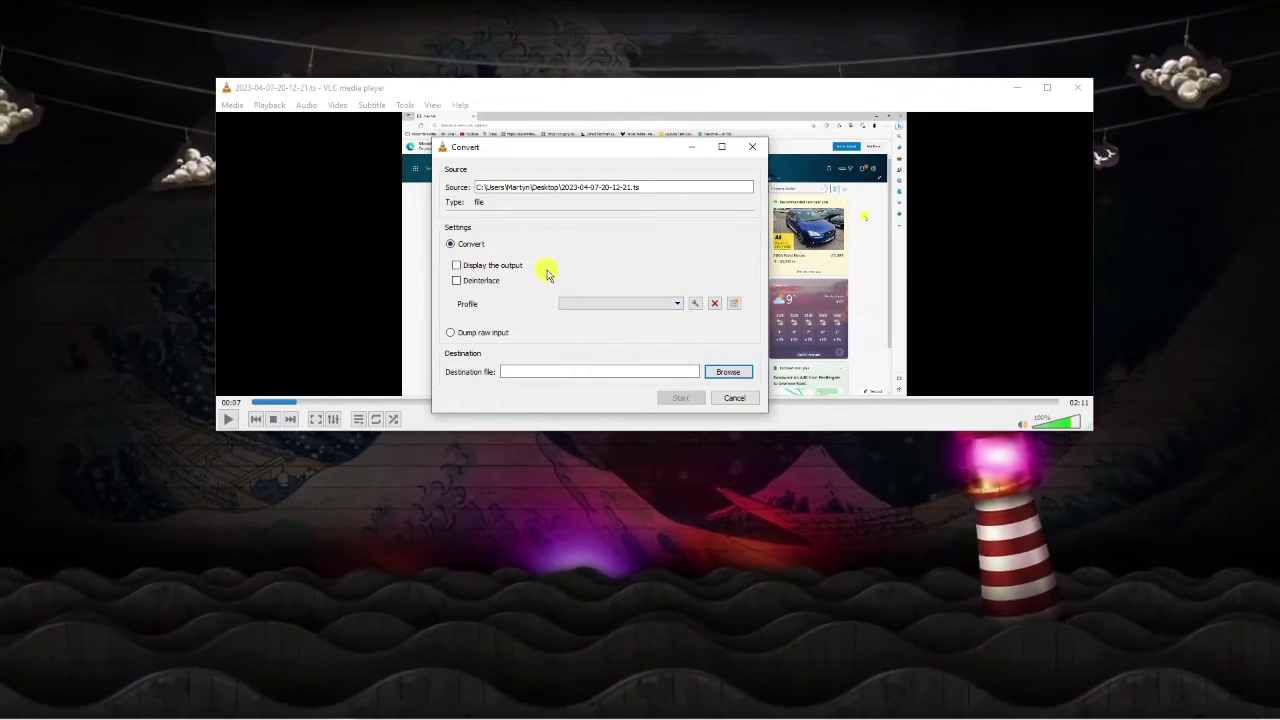
click(658, 305)
click(600, 314)
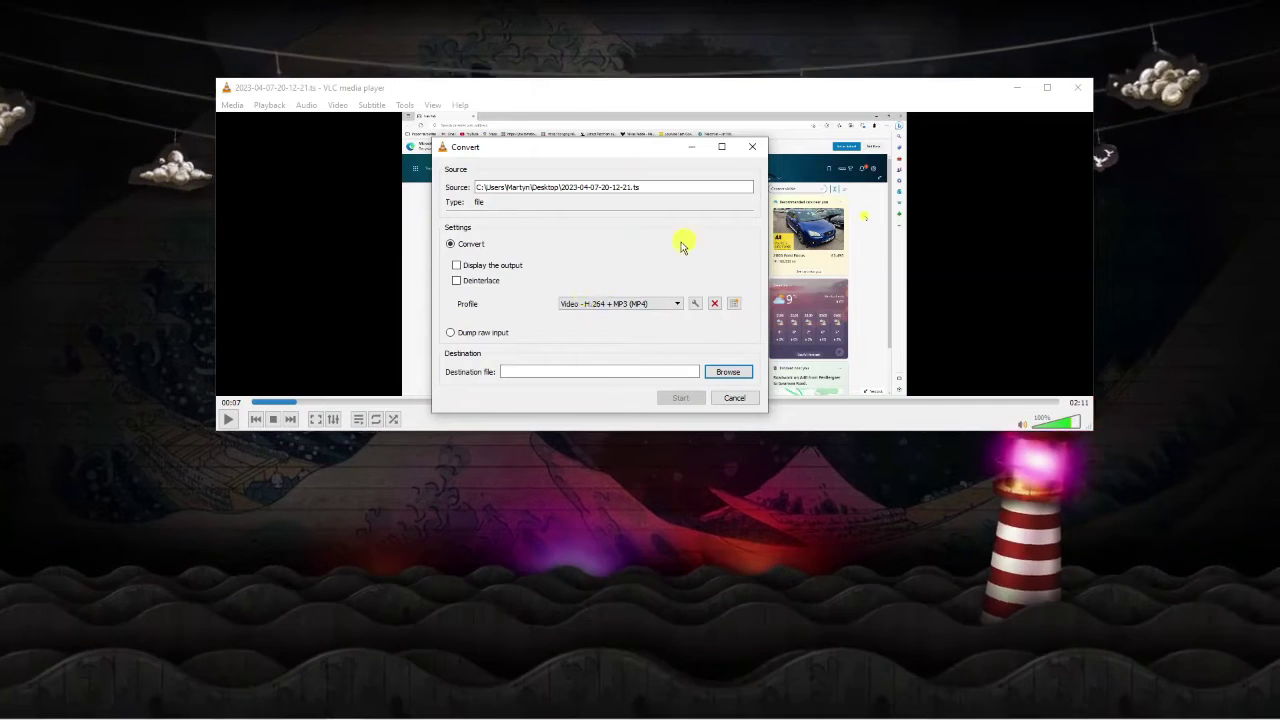
Edit the selected conversion profile to keep the original audio track and save the profile
click(699, 304)
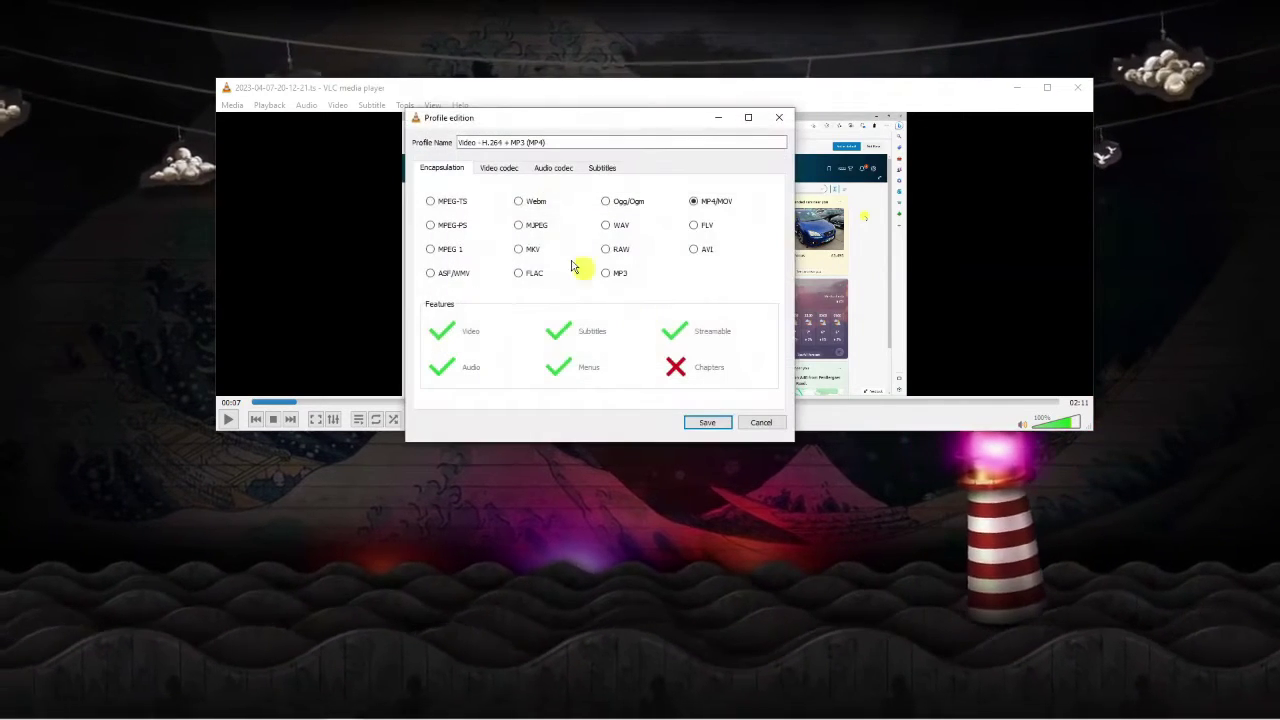
click(559, 170)
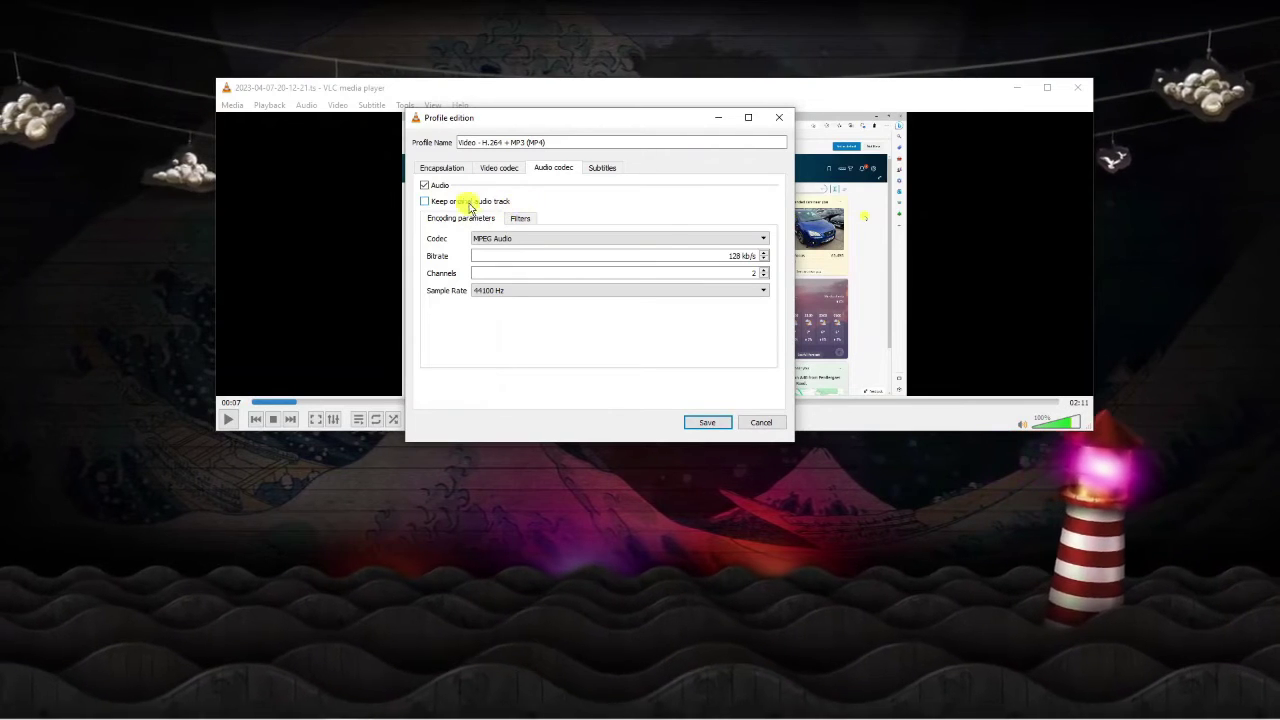
click(424, 201)
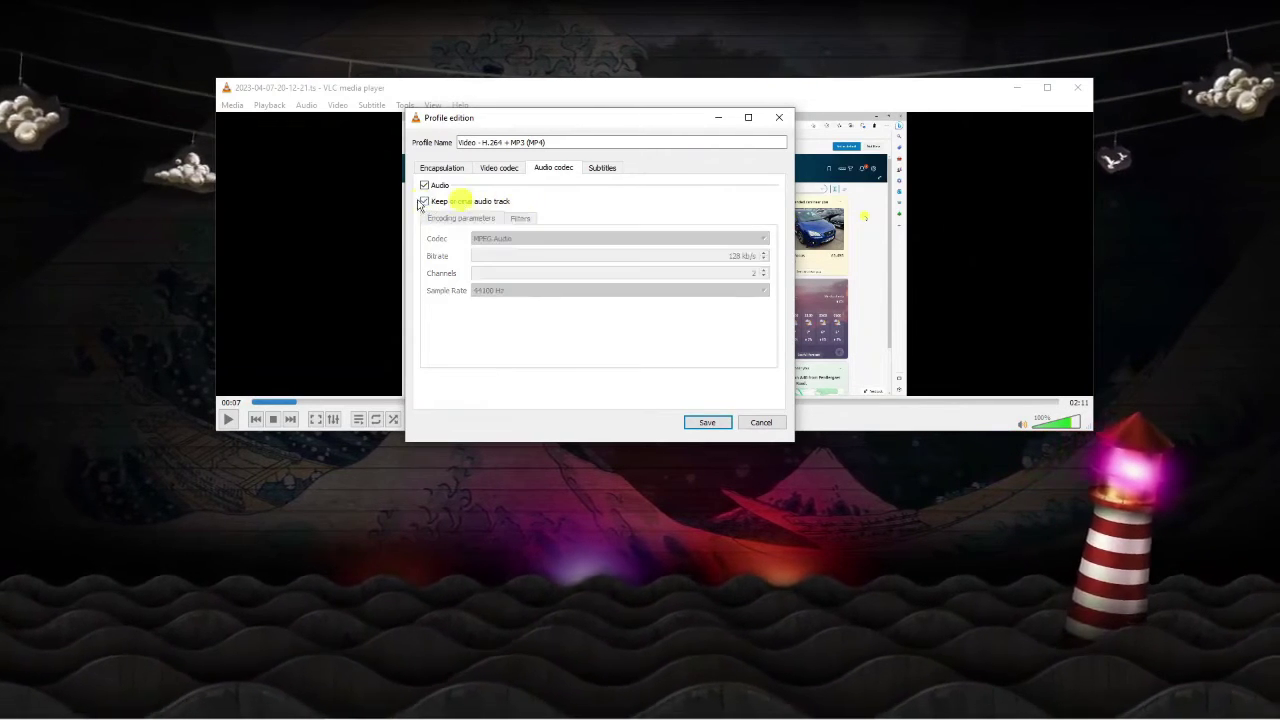
click(714, 423)
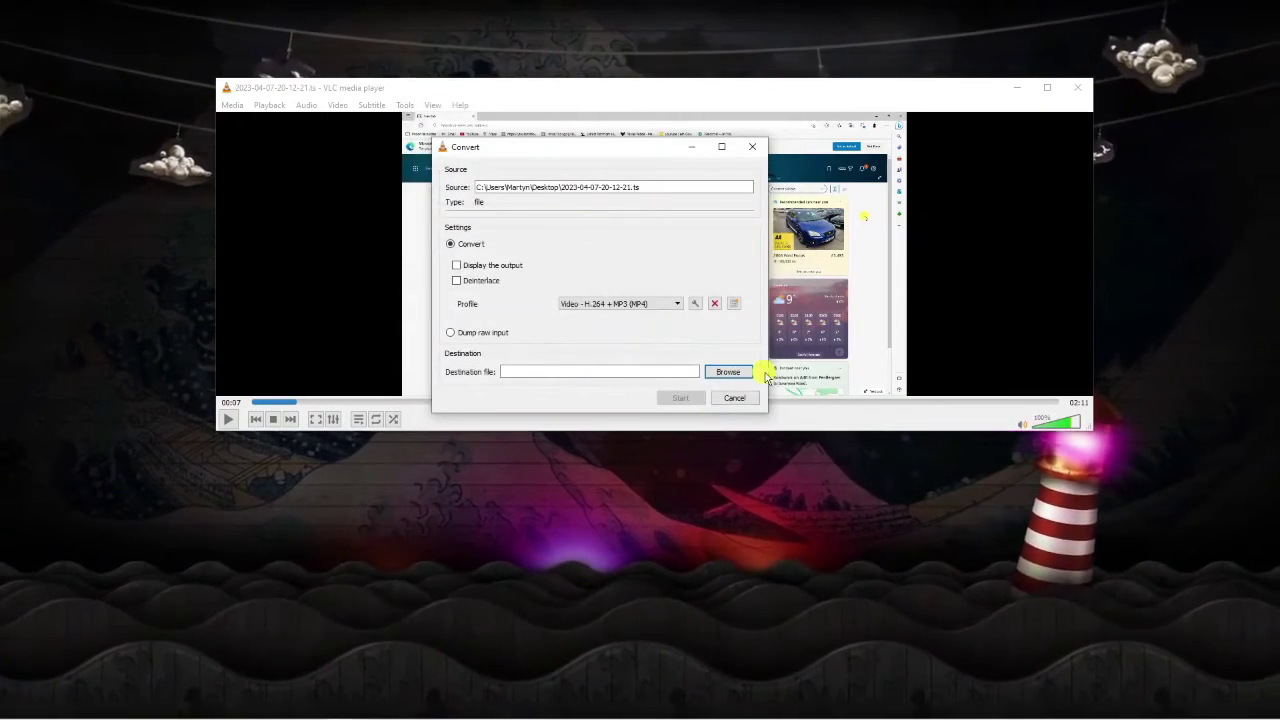
click(710, 372)
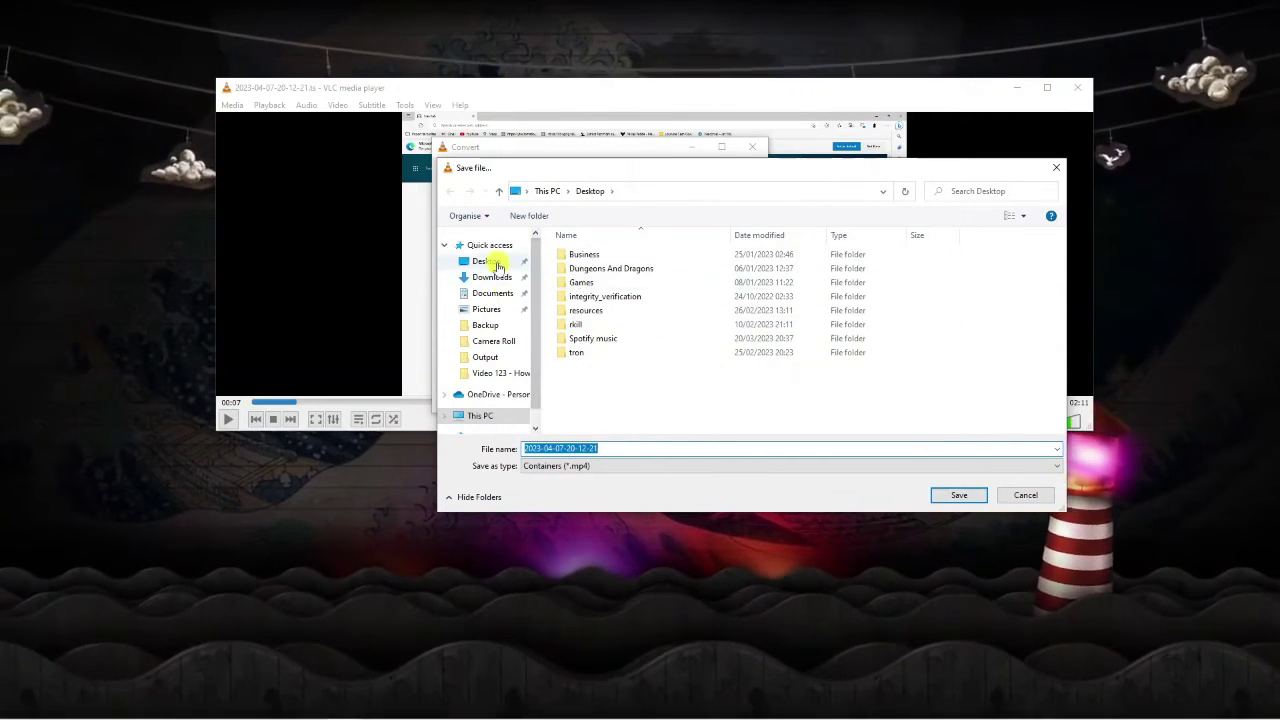
click(490, 262)
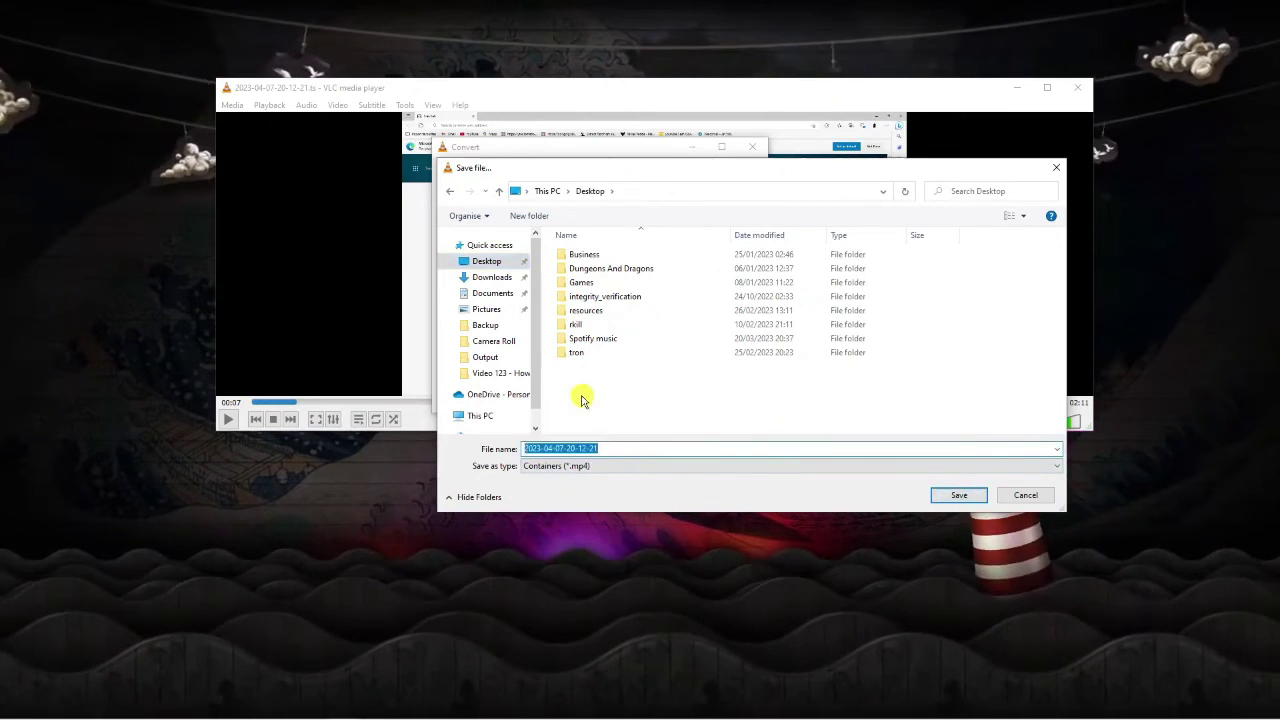
text(.mp4)
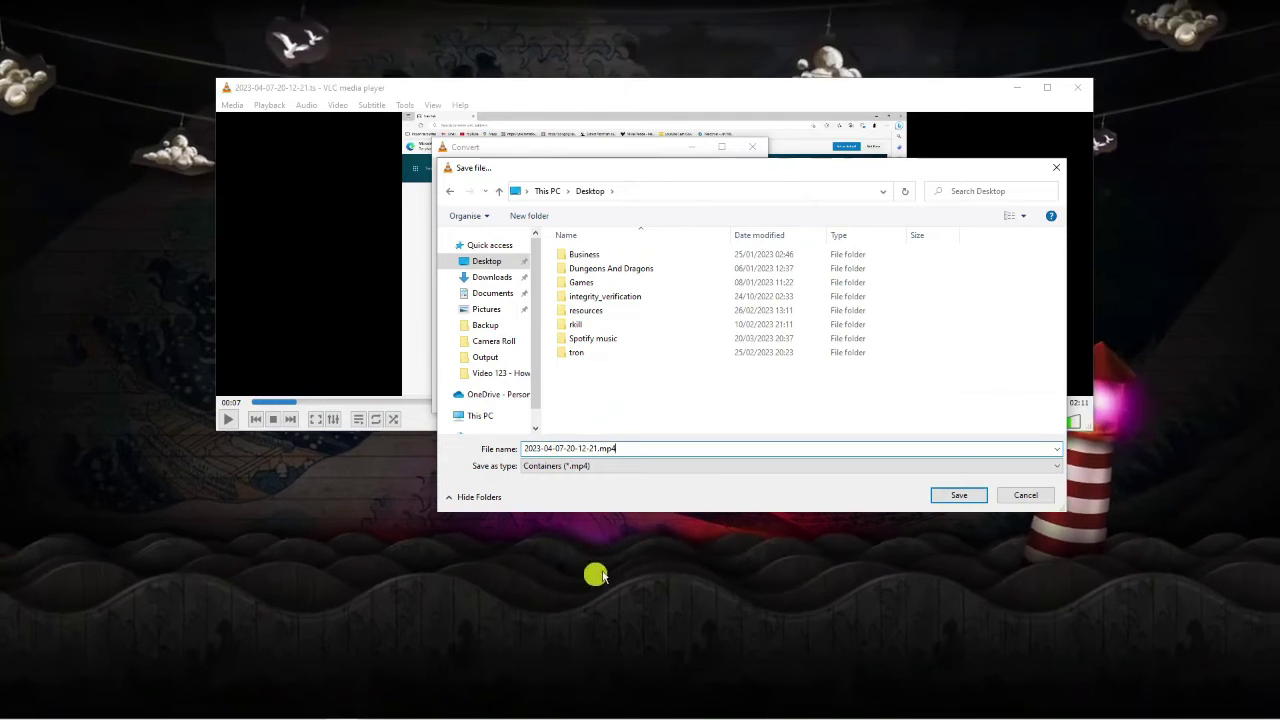
click(957, 495)
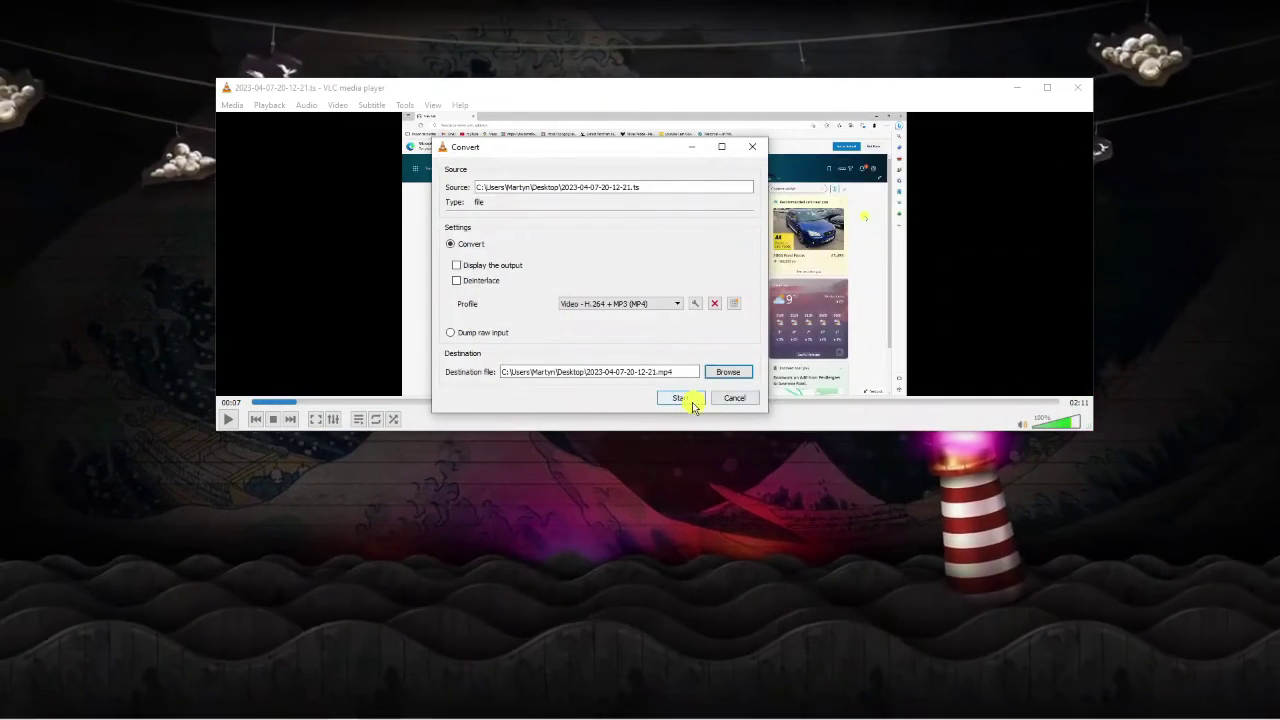
click(684, 399)
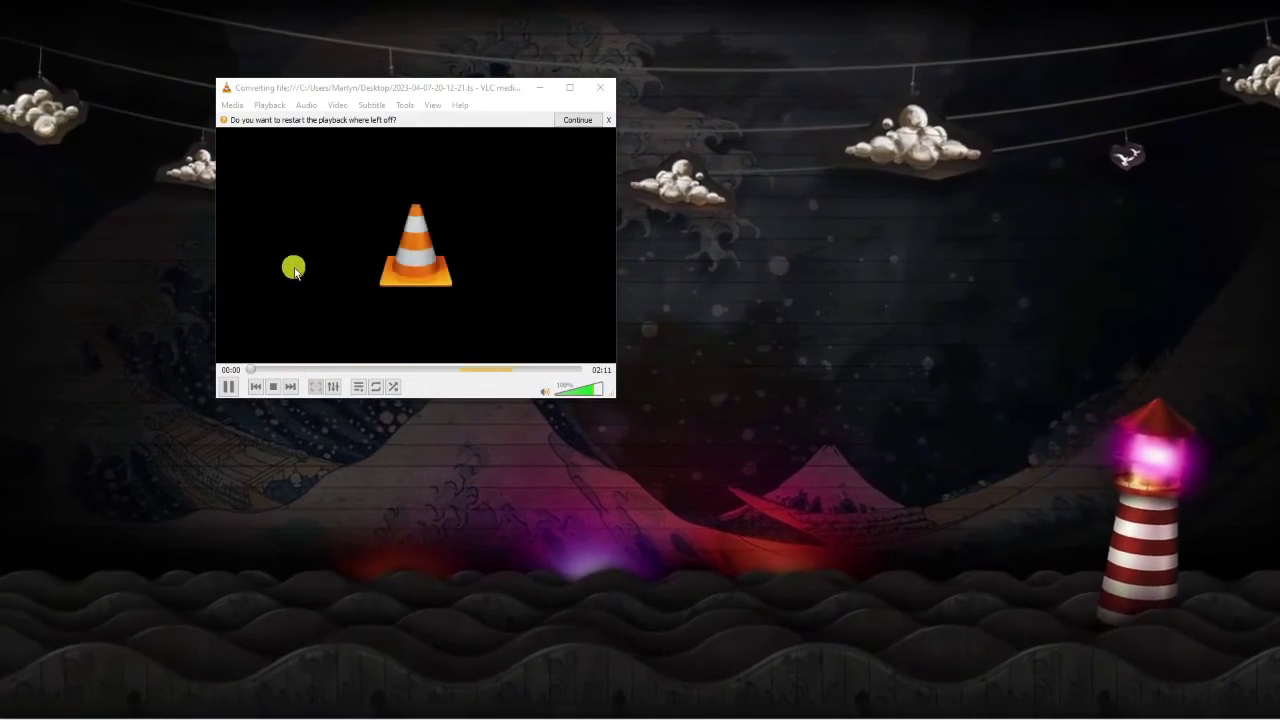